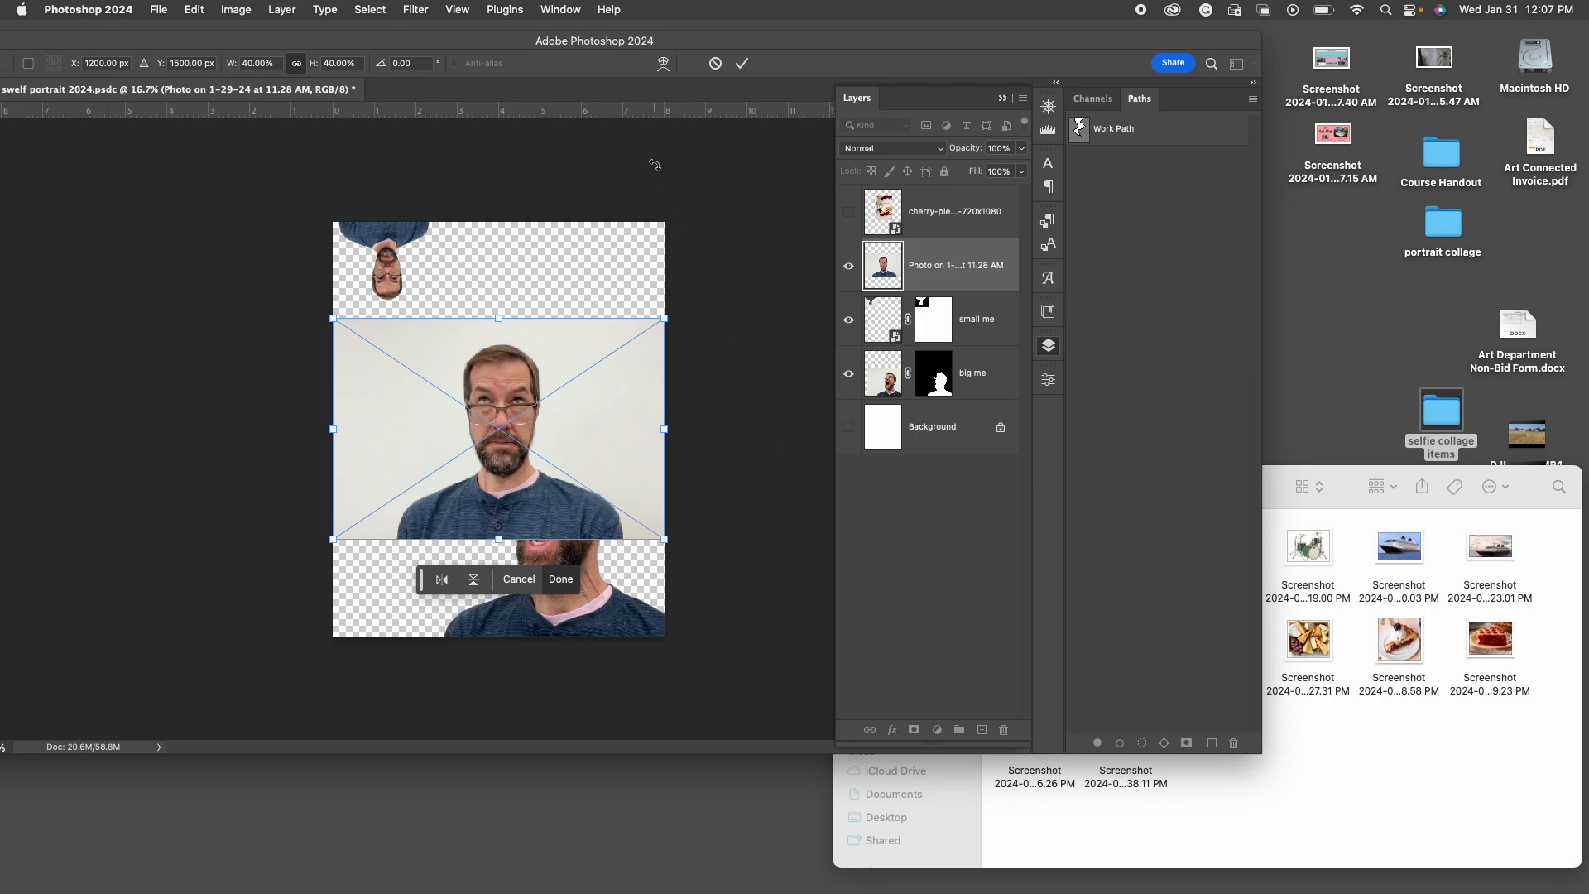
Commit the placed portrait photo and scale it down proportionally to about 19.47%
{"action": "left_click_drag", "start_coordinate": [694, 47], "coordinate": [860, 45]}
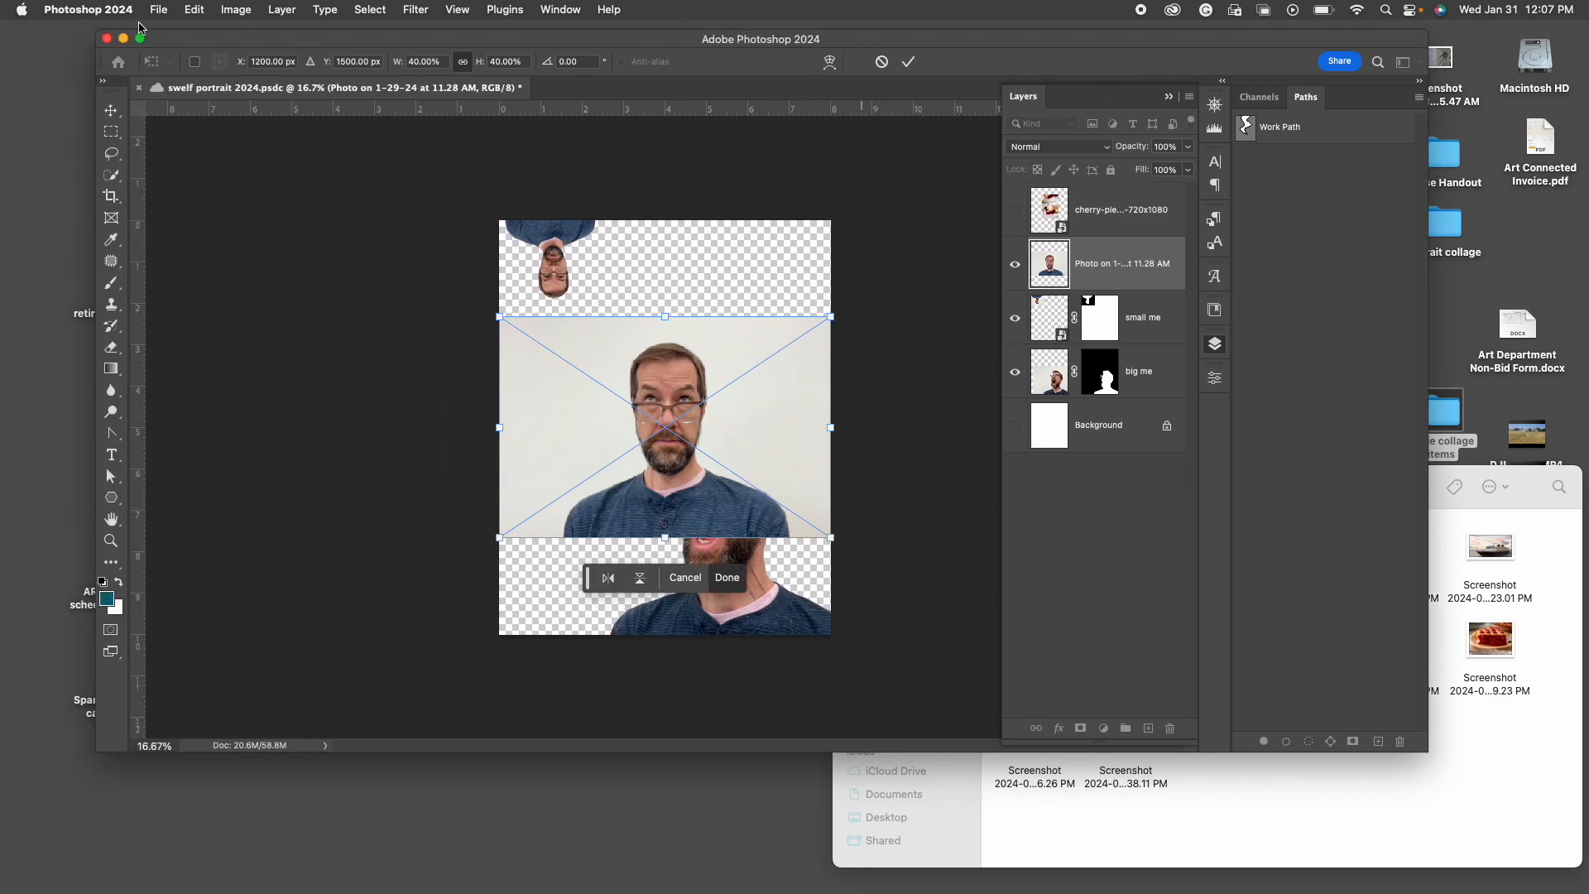
{"action": "left_click", "coordinate": [111, 113]}
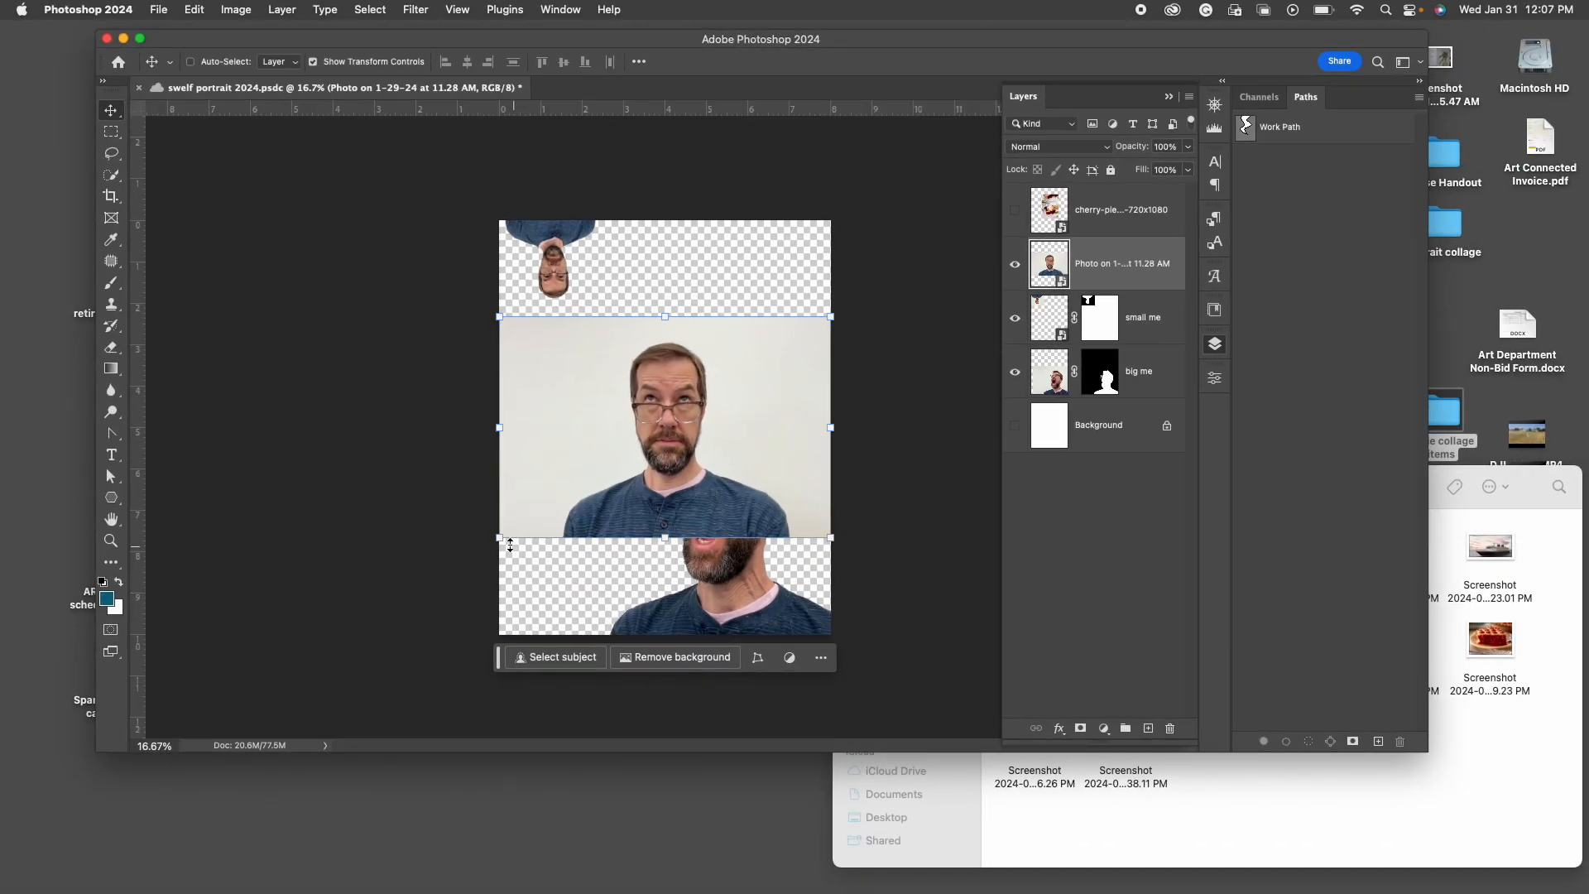
{"action": "left_click_drag", "start_coordinate": [501, 538], "coordinate": [671, 425]}
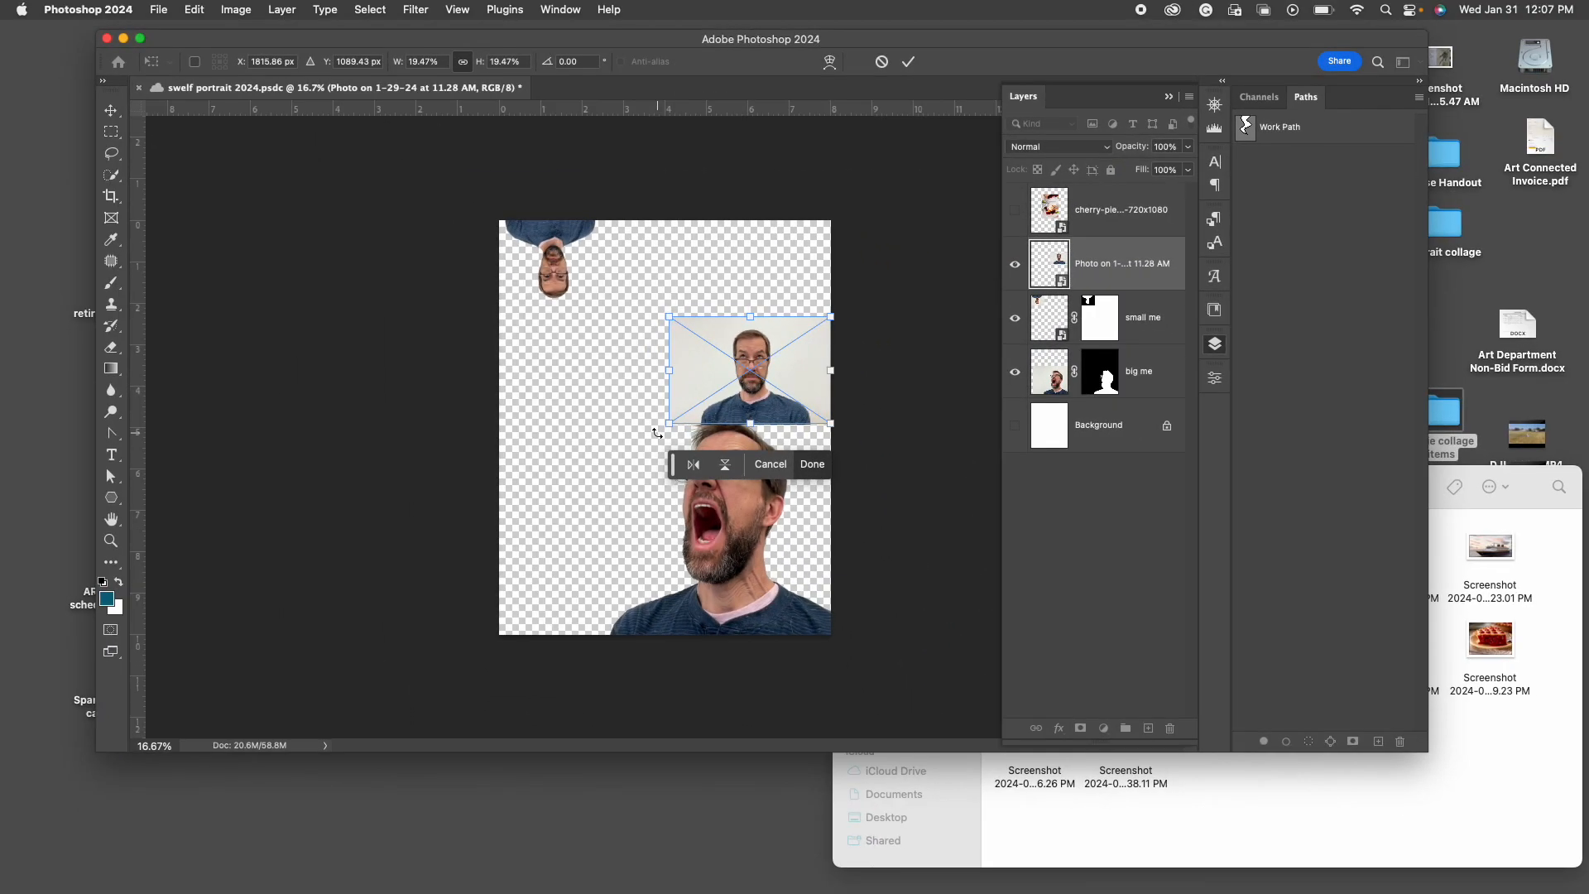
Turn the portrait photo upside down, hide the small me layer, and place the photo in the canvas's upper-left corner
{"action": "left_click_drag", "start_coordinate": [654, 431], "coordinate": [887, 542]}
{"action": "left_click_drag", "start_coordinate": [704, 453], "coordinate": [716, 264]}
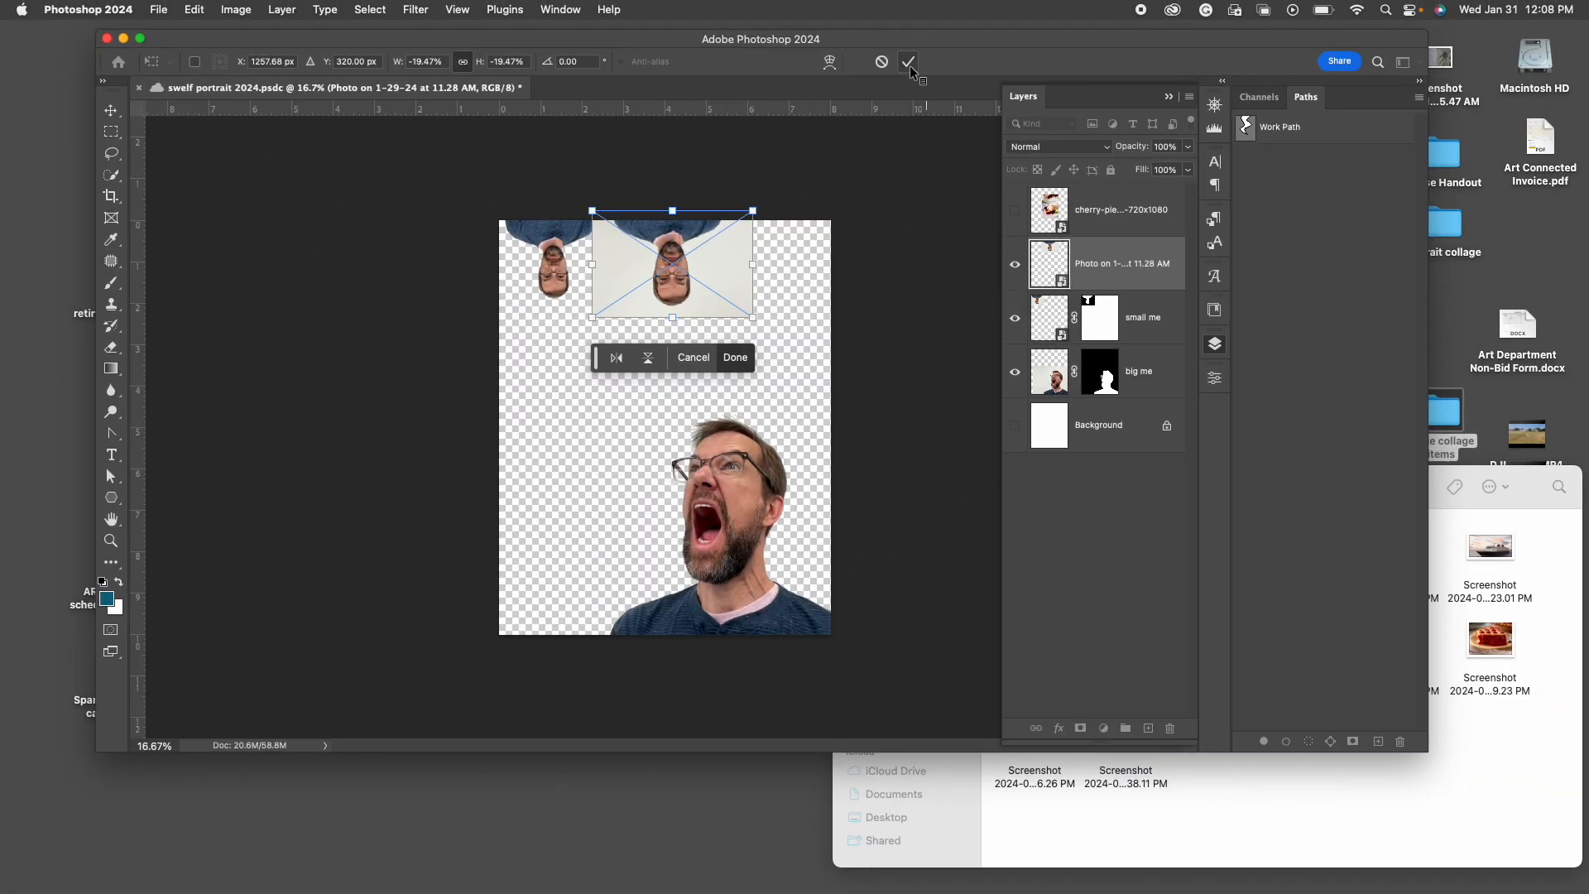
{"action": "left_click", "coordinate": [909, 63]}
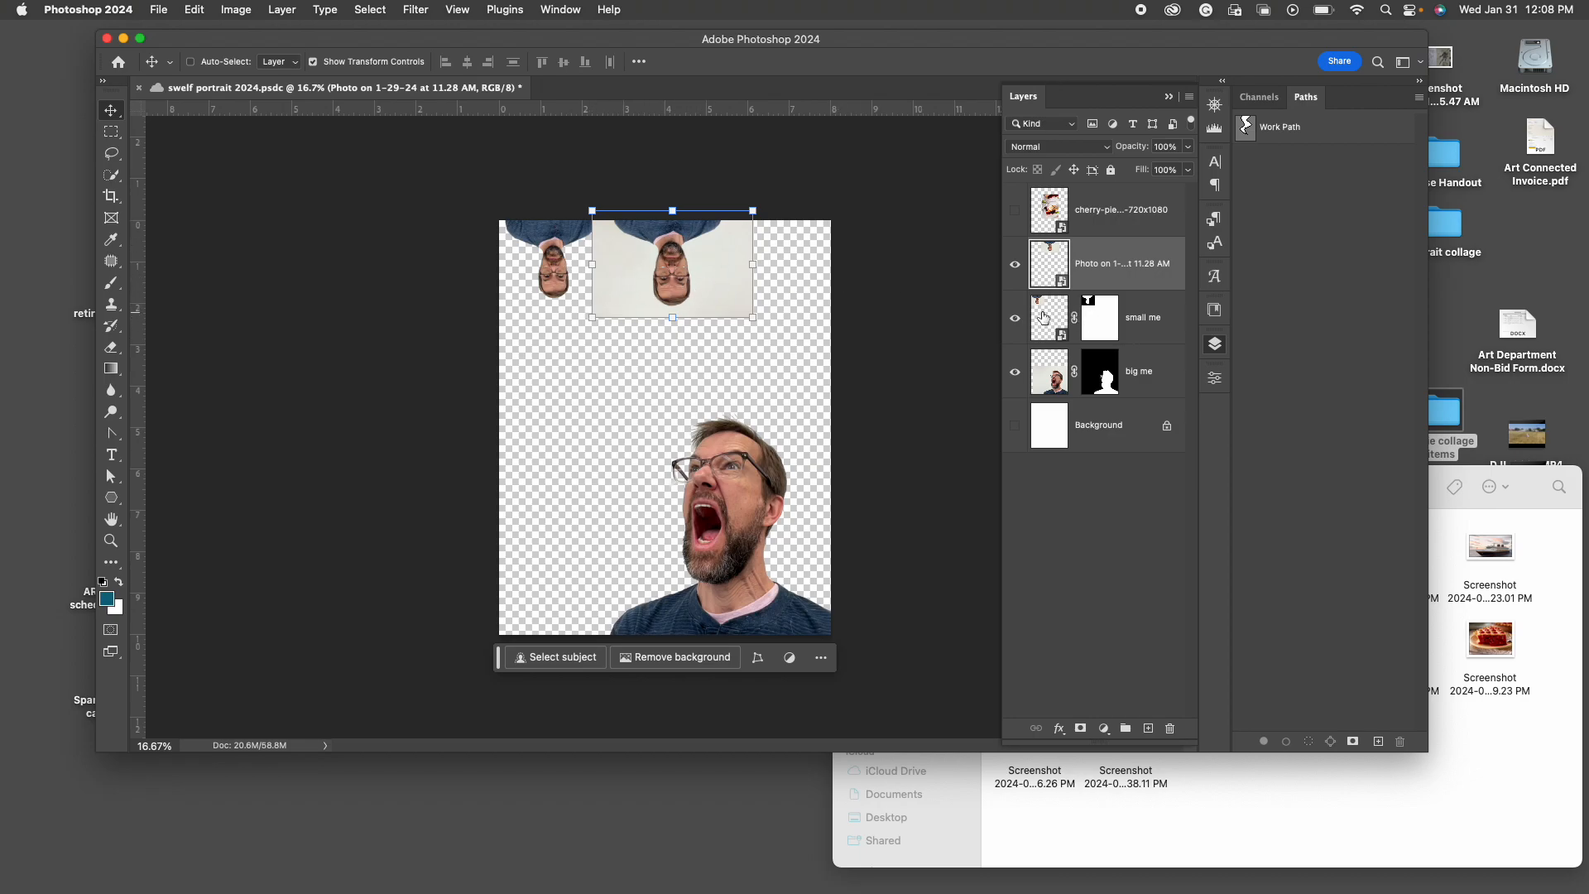
{"action": "left_click", "coordinate": [1014, 321]}
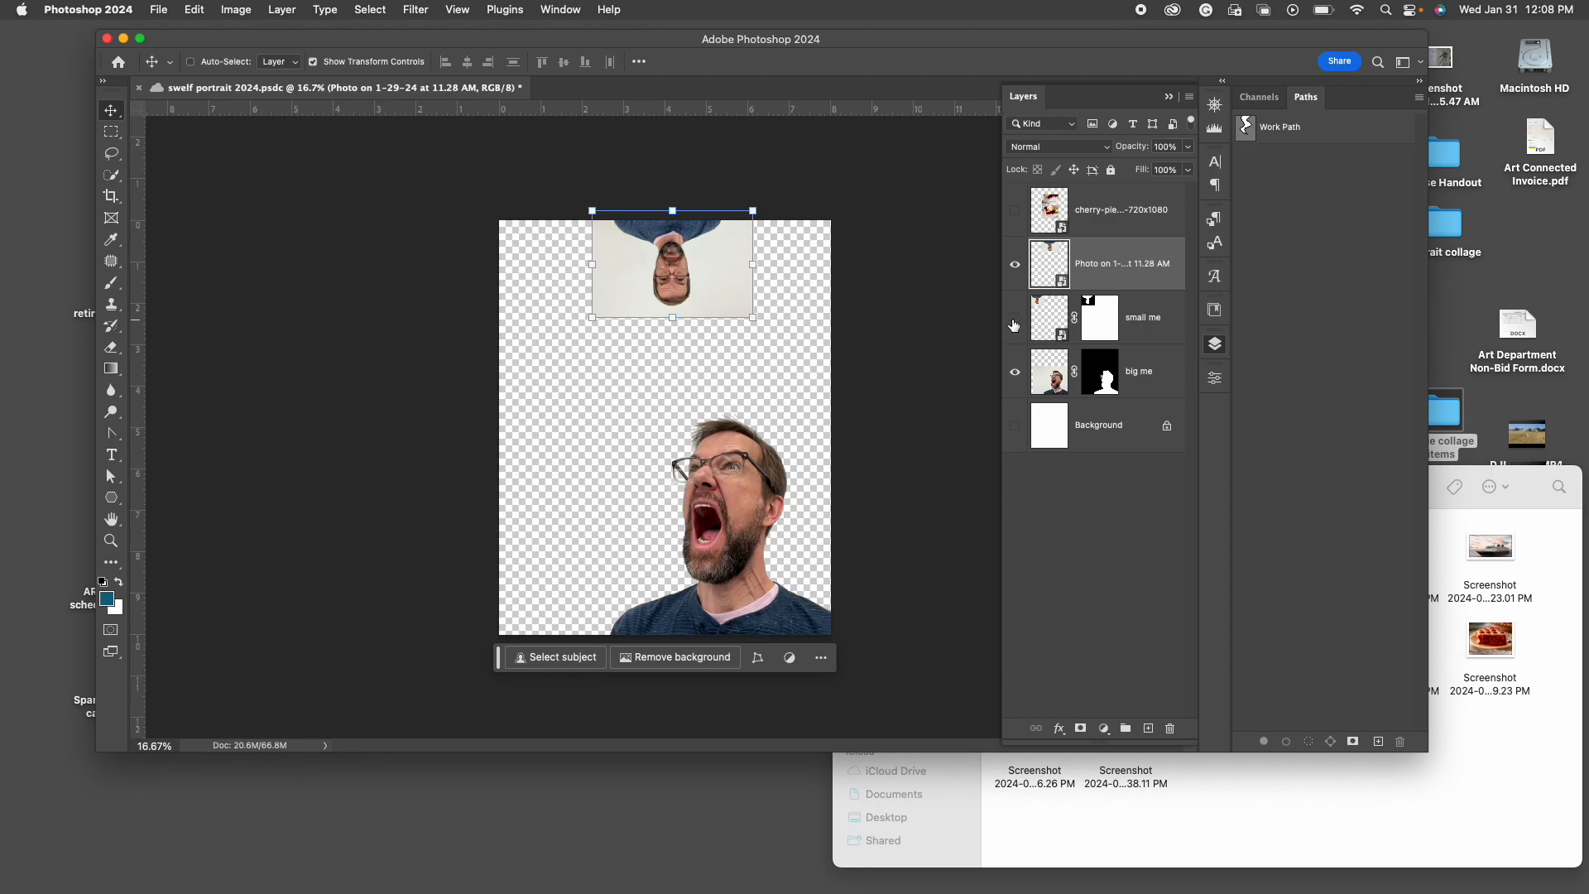
{"action": "left_click_drag", "start_coordinate": [710, 264], "coordinate": [623, 264]}
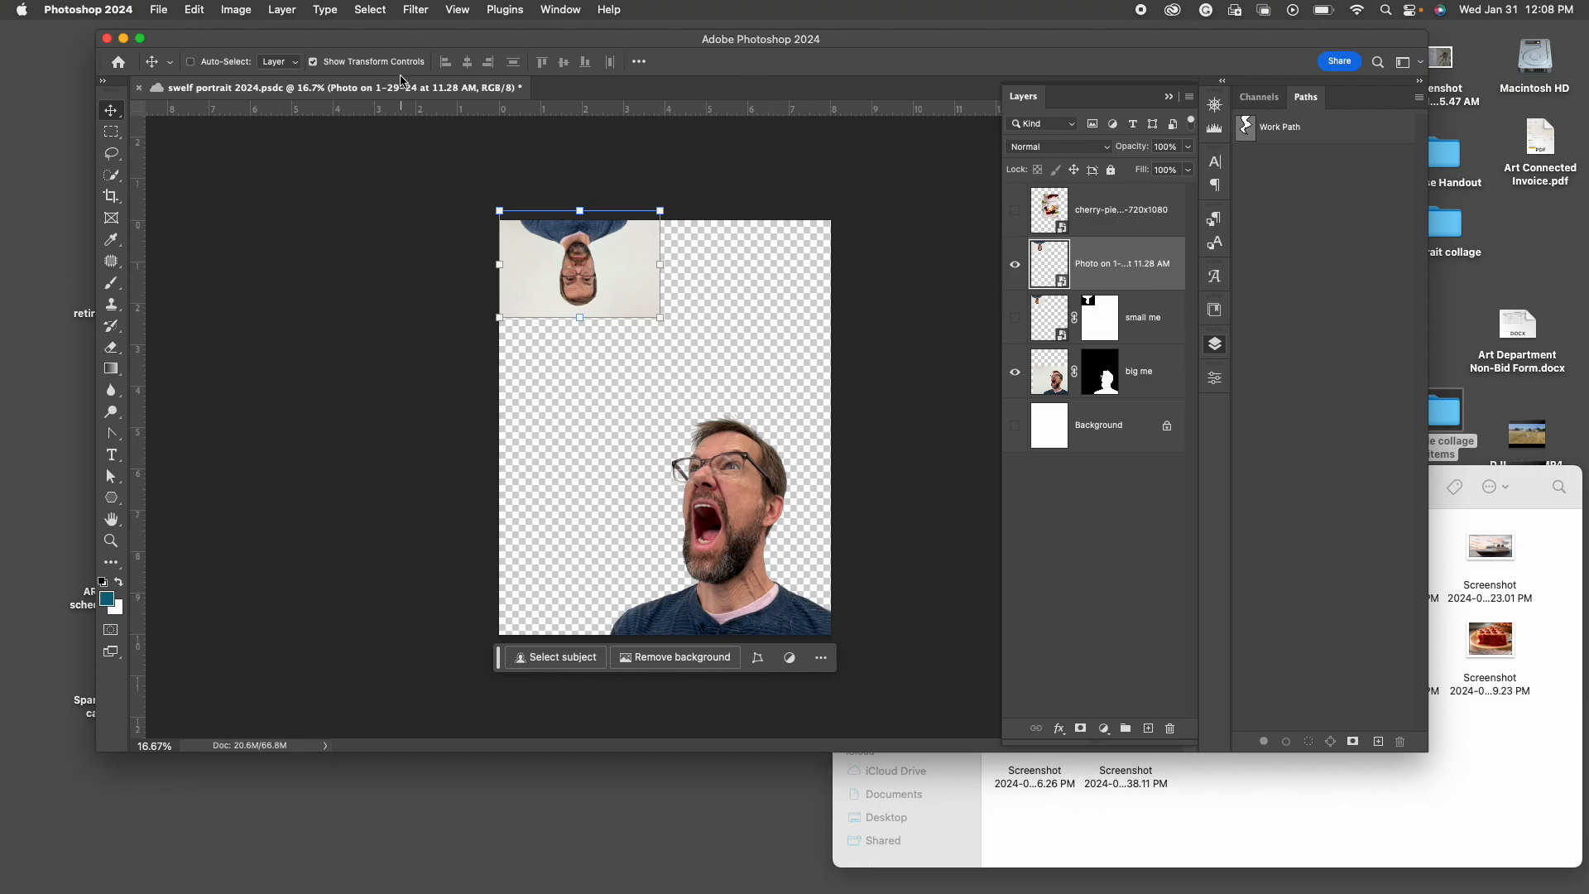
Mask the upside-down photo with an automatic subject selection and shift the cutout toward the canvas's left edge
{"action": "left_click", "coordinate": [370, 9]}
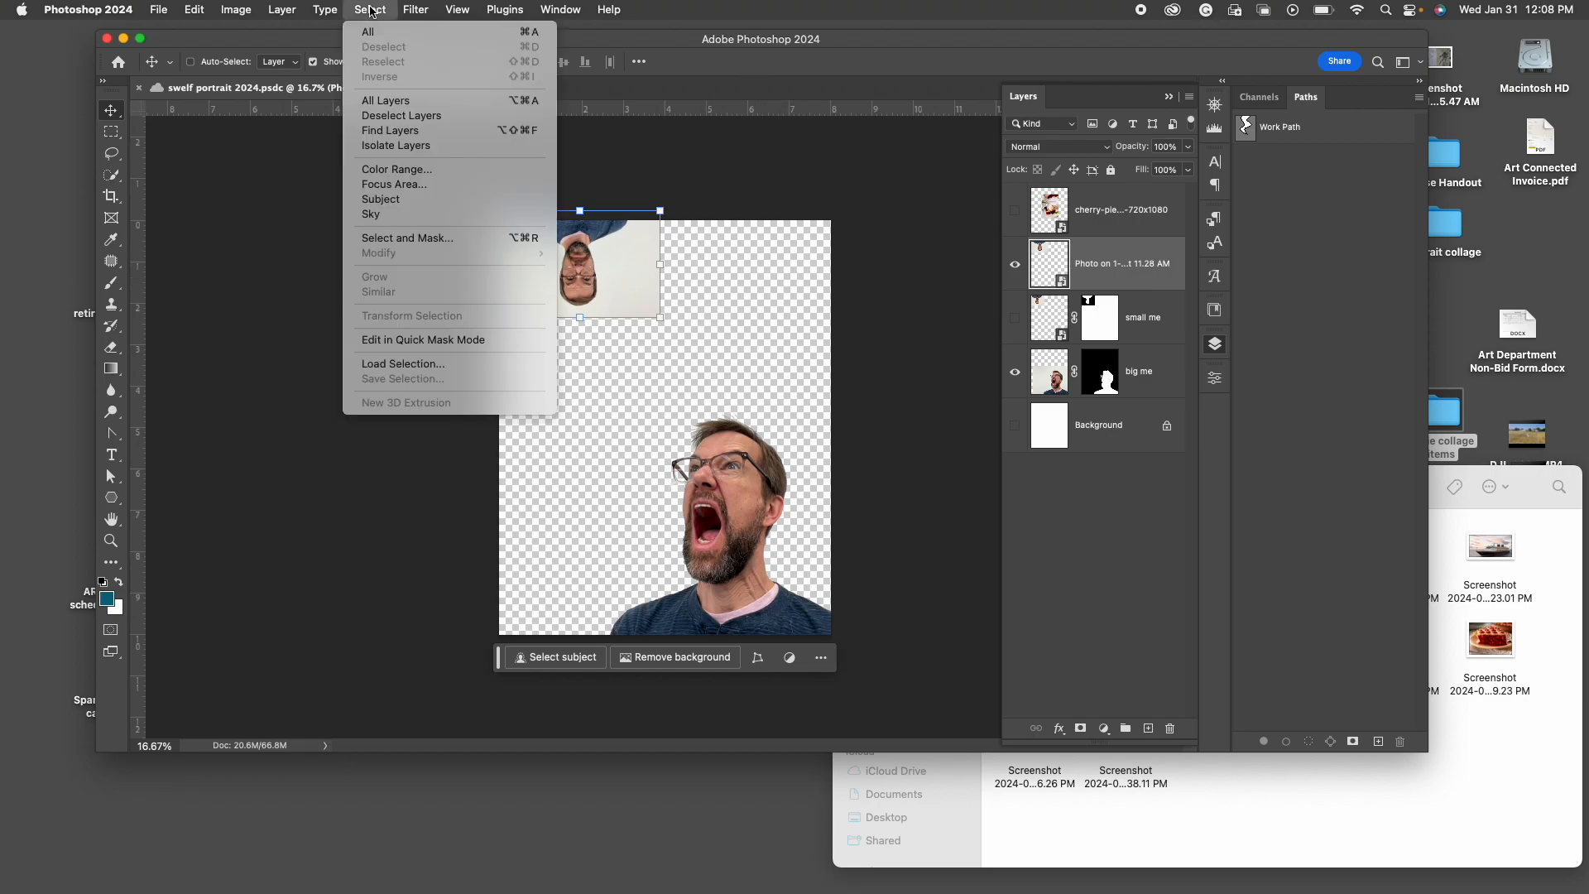
{"action": "left_click", "coordinate": [370, 200]}
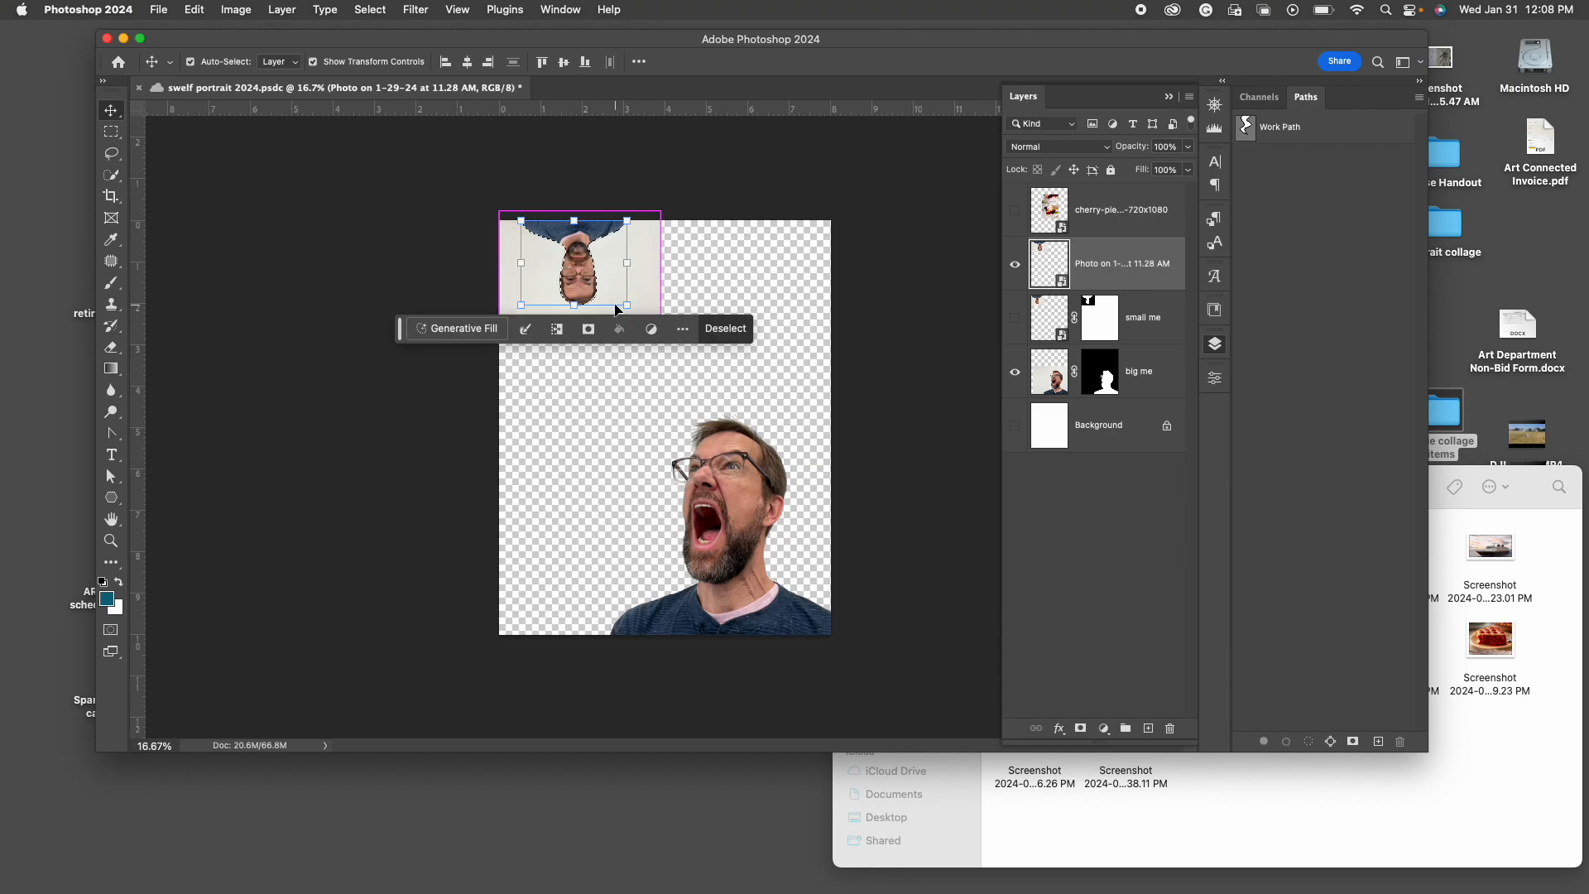
{"action": "key", "text": "super+plus"}
{"action": "key", "text": "super+plus"}
{"action": "key", "text": "super+plus"}
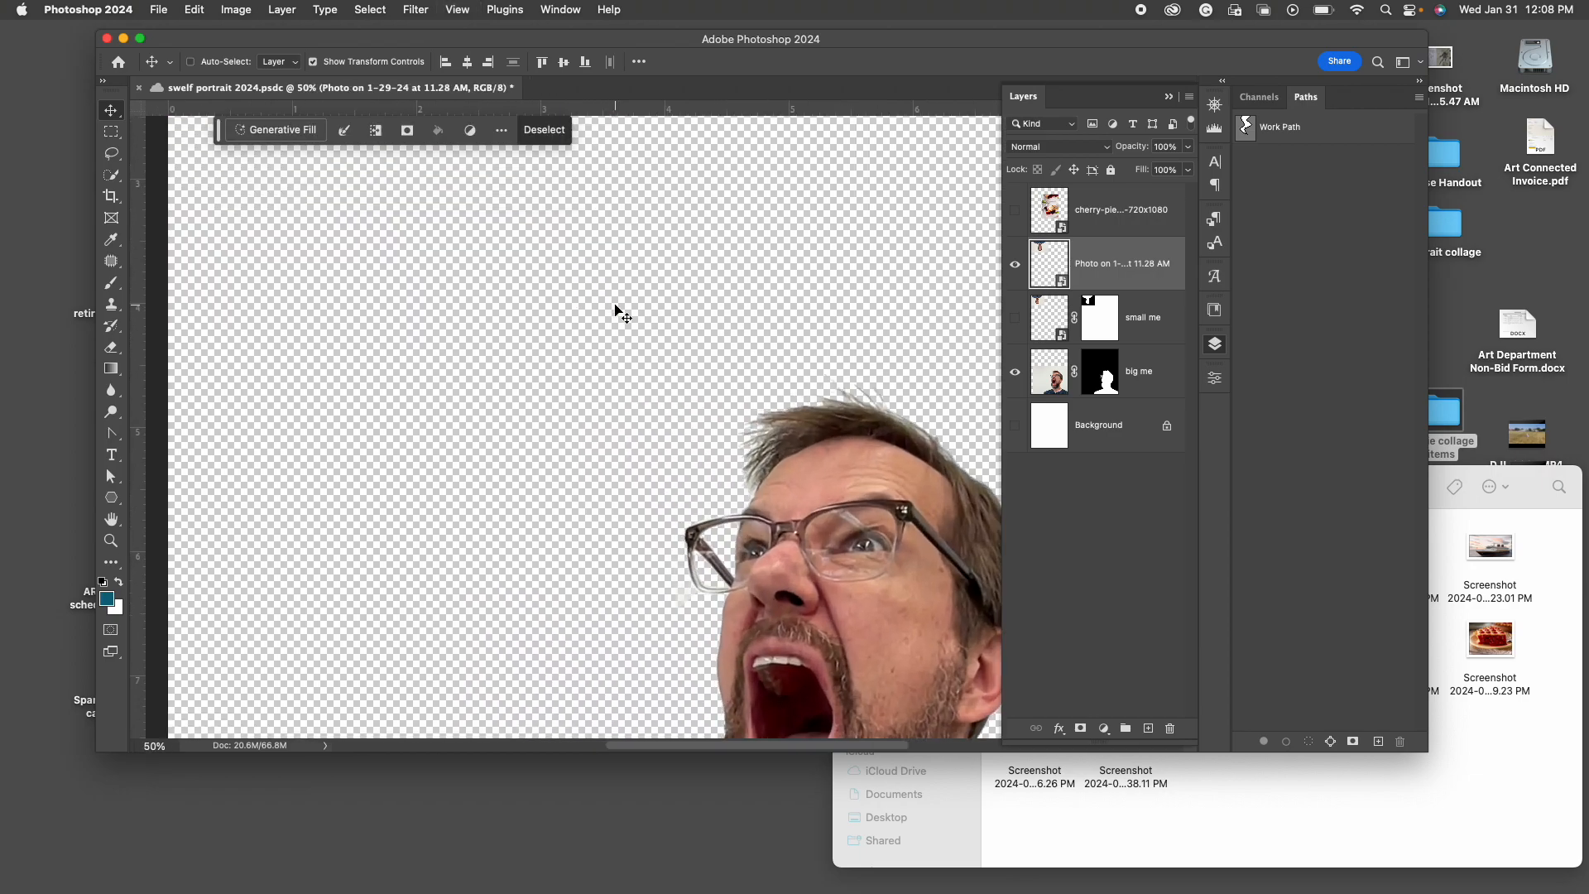
{"action": "scroll", "coordinate": [613, 345], "scroll_direction": "up", "scroll_amount": 10}
{"action": "scroll", "coordinate": [613, 345], "scroll_direction": "left", "scroll_amount": 4}
{"action": "scroll", "coordinate": [608, 444], "scroll_direction": "up", "scroll_amount": 1}
{"action": "scroll", "coordinate": [608, 444], "scroll_direction": "right", "scroll_amount": 1}
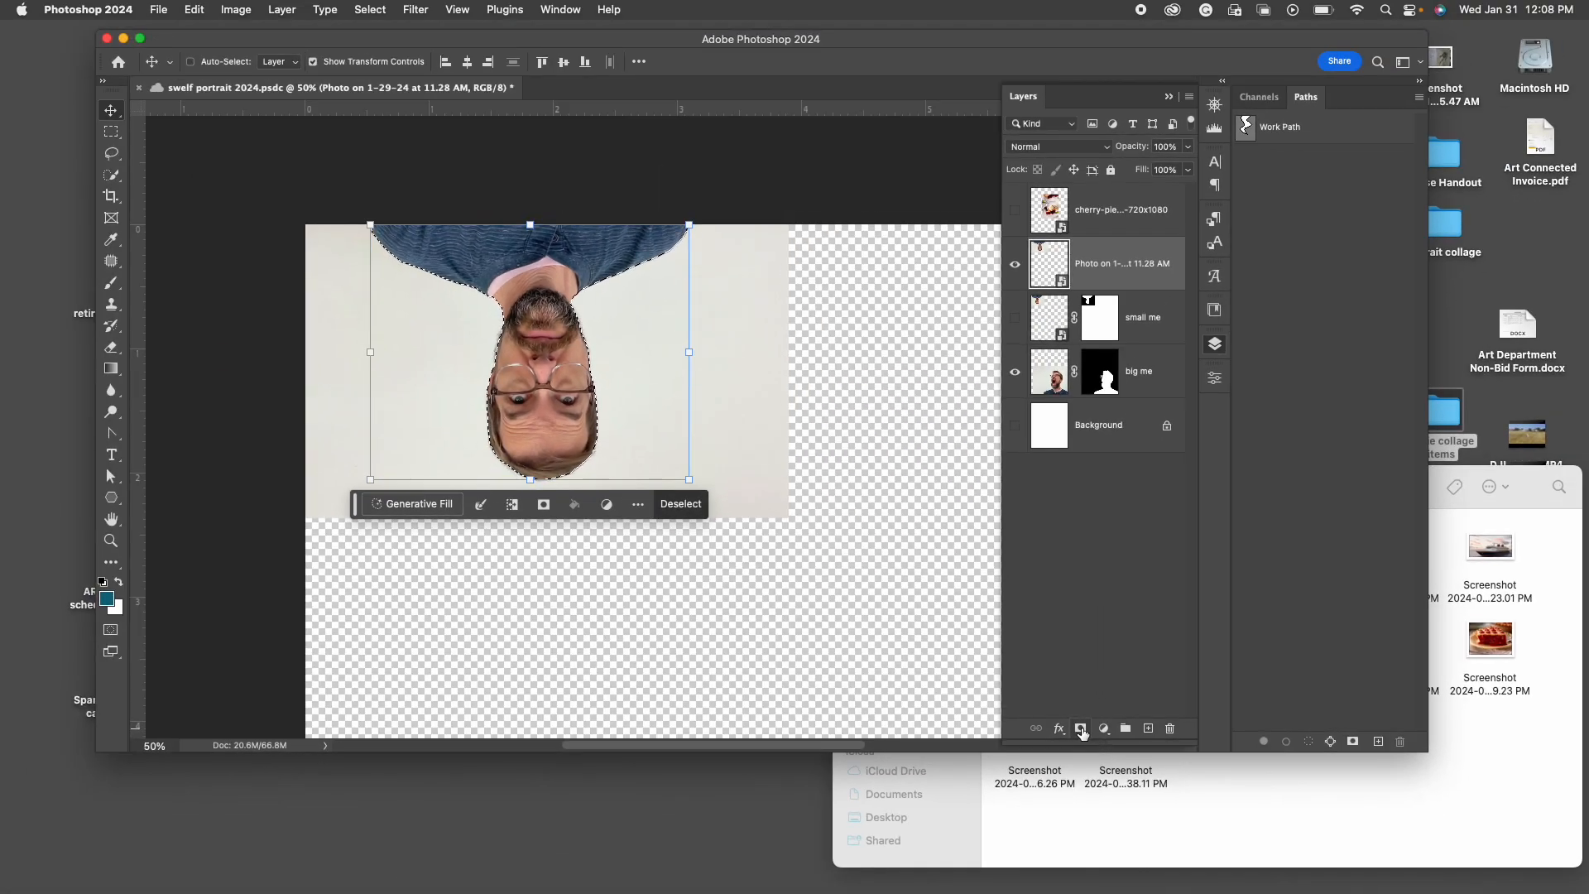
{"action": "left_click", "coordinate": [1081, 729]}
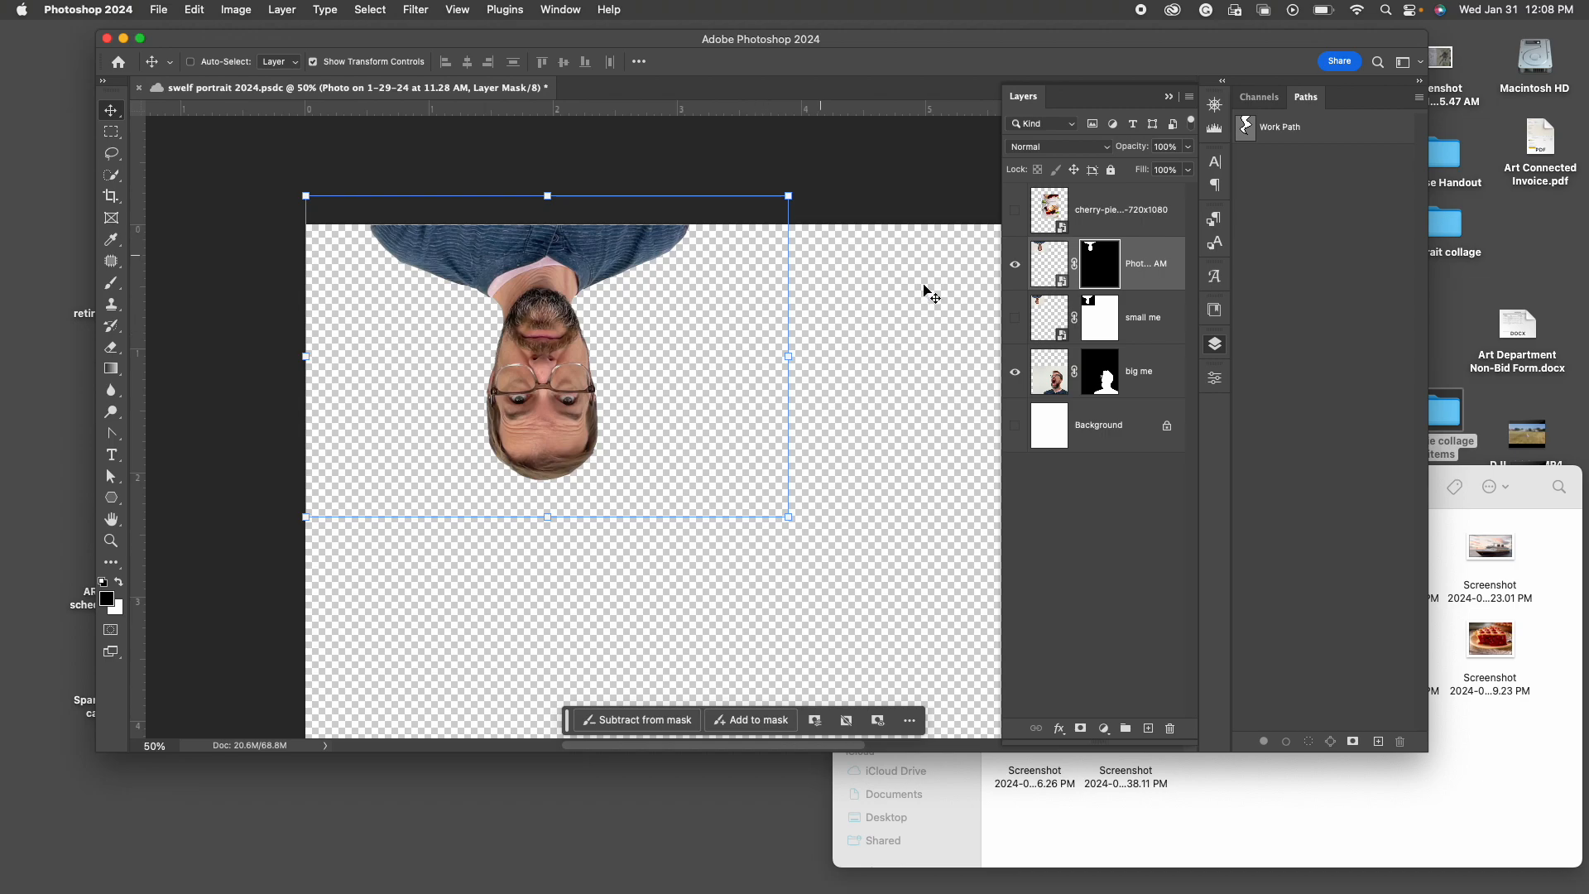
{"action": "left_click_drag", "start_coordinate": [539, 337], "coordinate": [476, 327]}
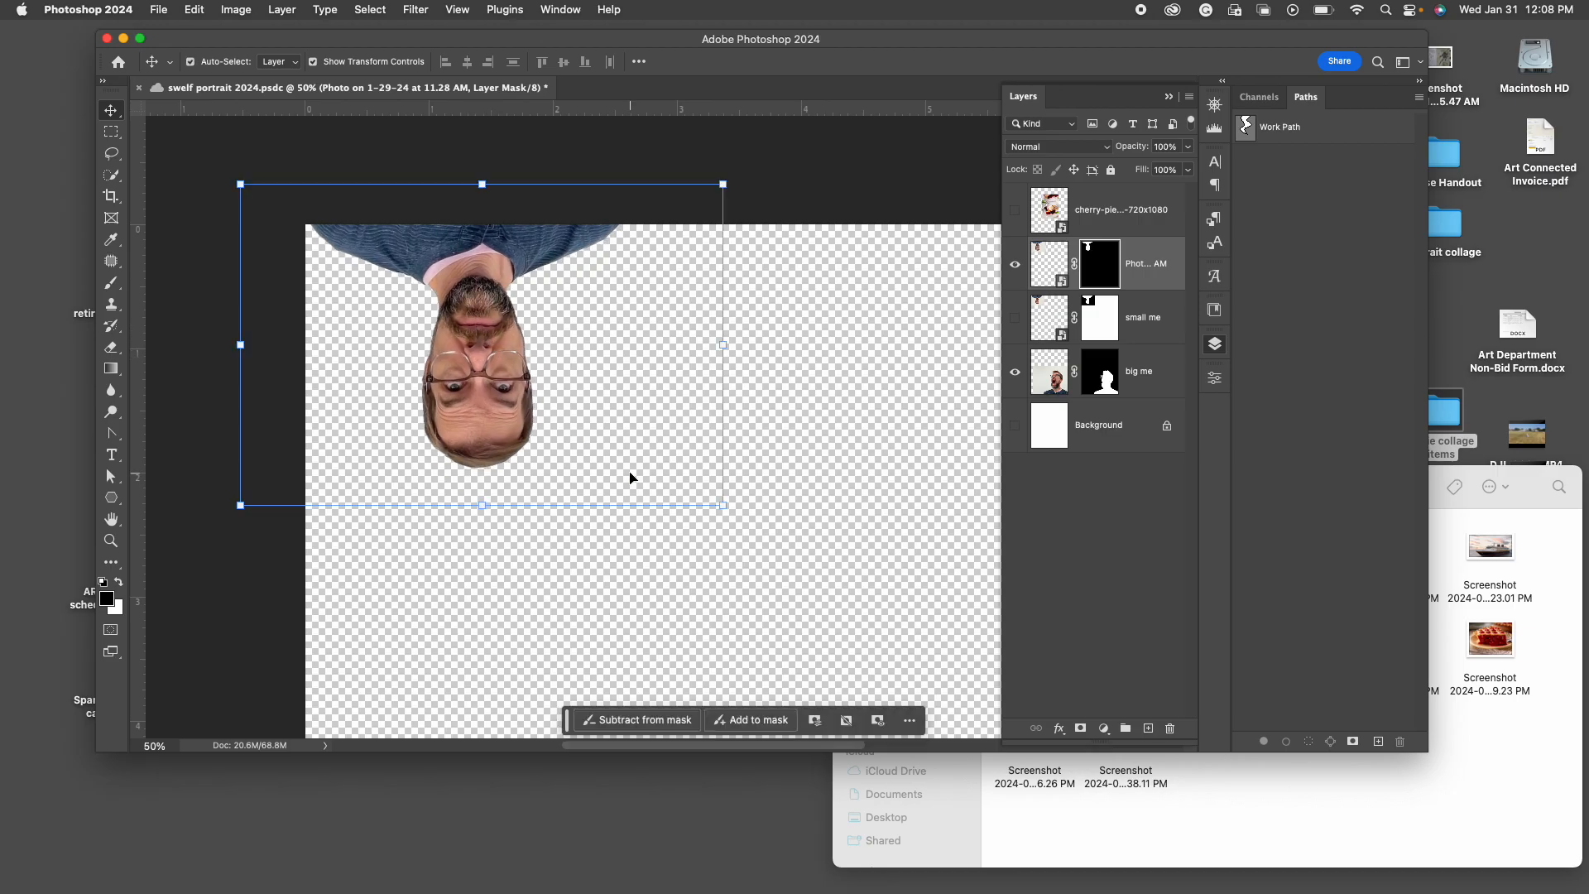
Duplicate the masked photo layer as "tiny head 2" and move the copy to the middle of the canvas's top edge
{"action": "key", "text": "super+minus"}
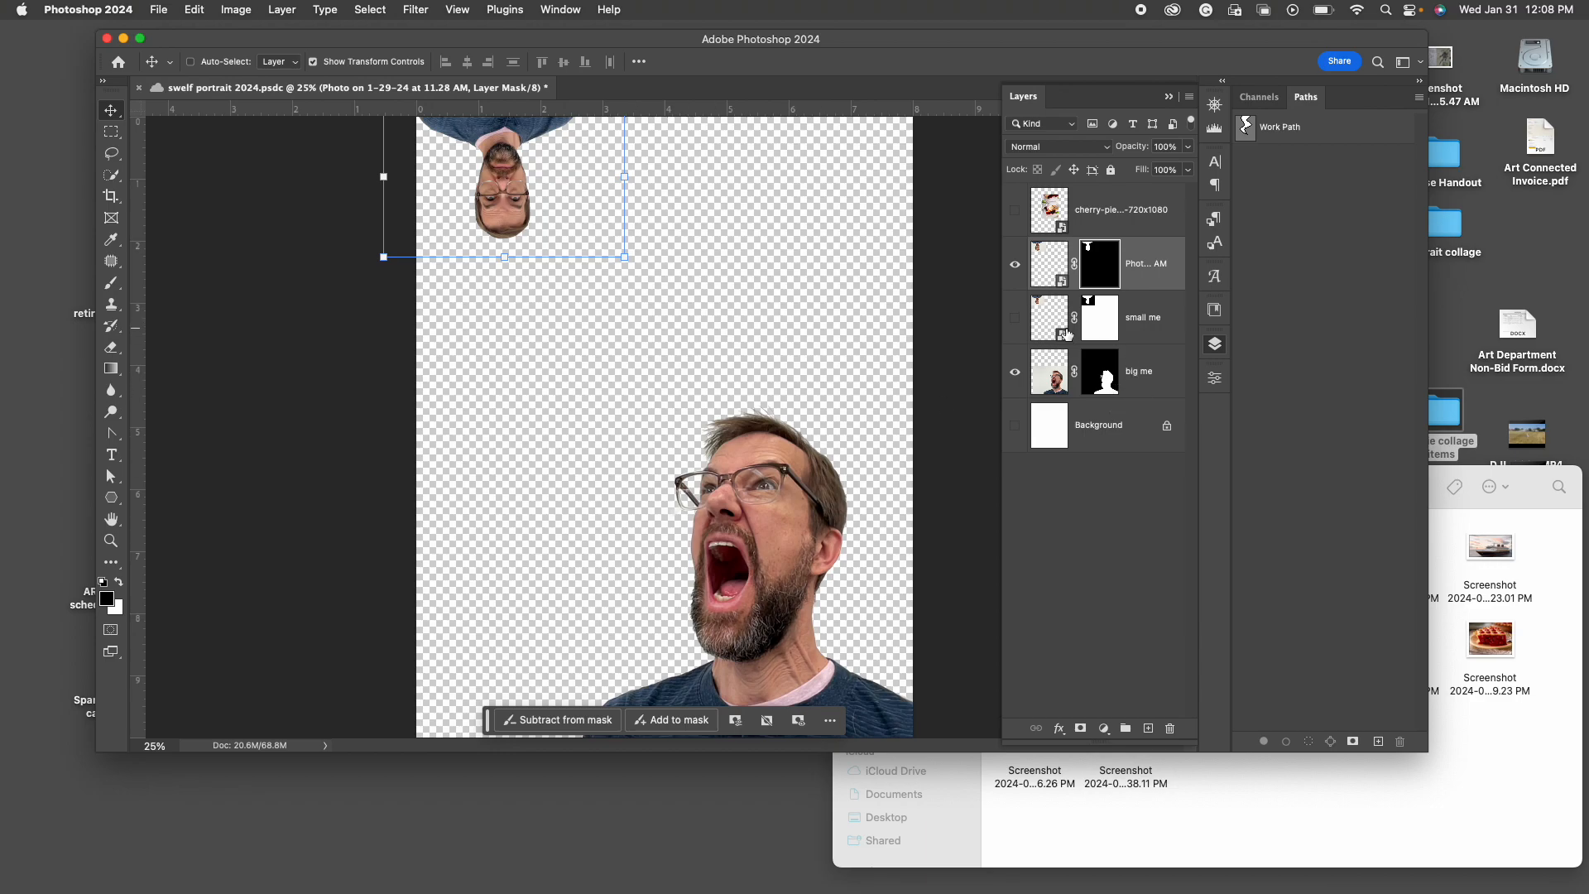
{"action": "right_click", "coordinate": [1155, 269]}
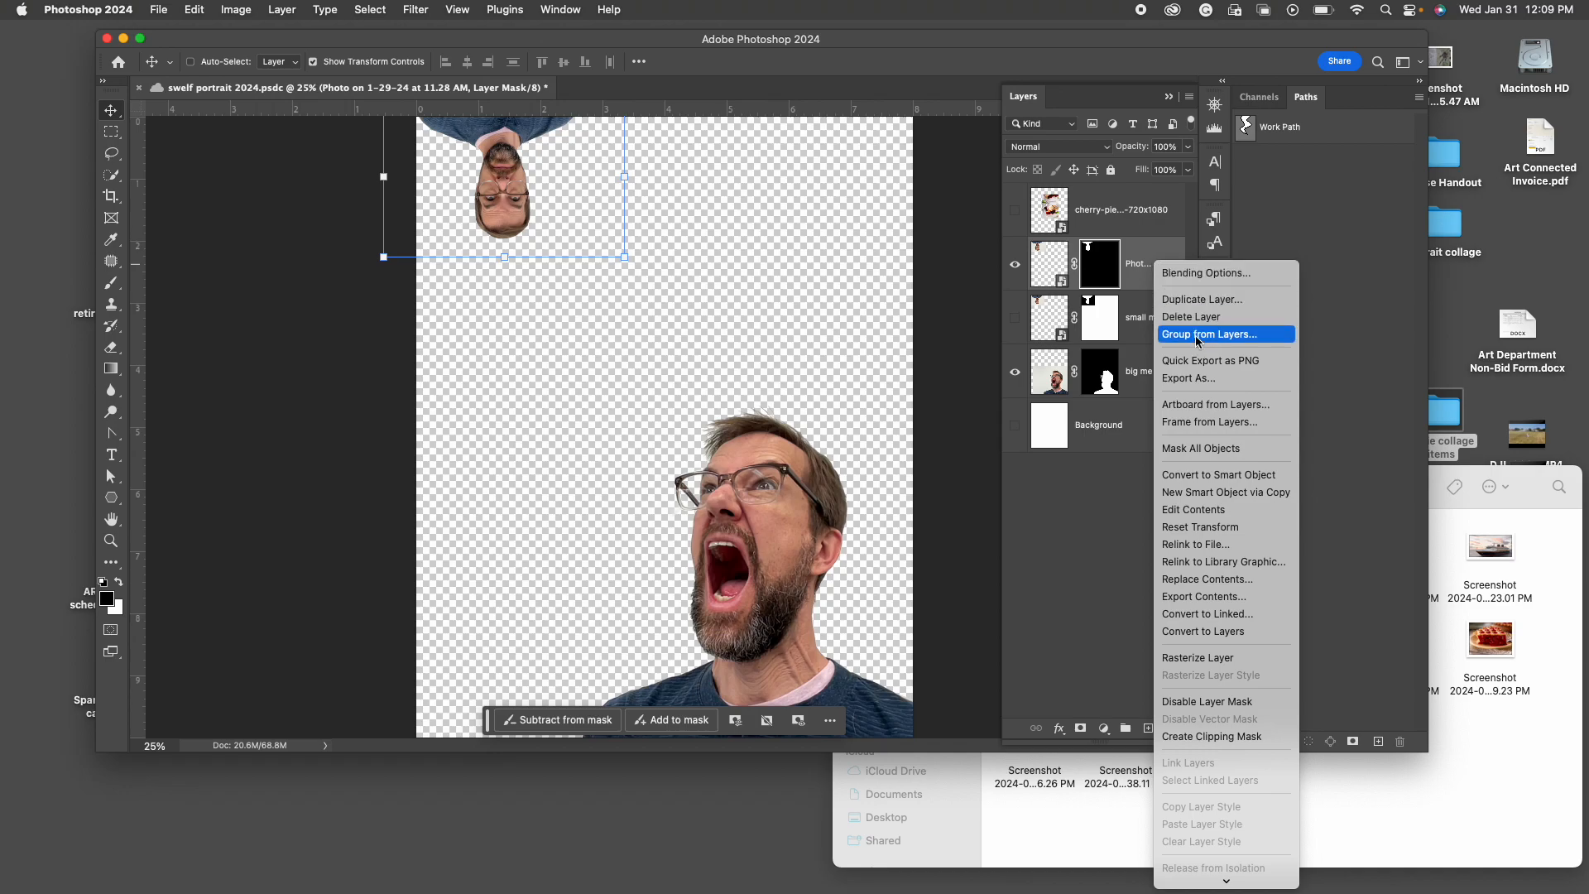
{"action": "left_click", "coordinate": [1192, 299]}
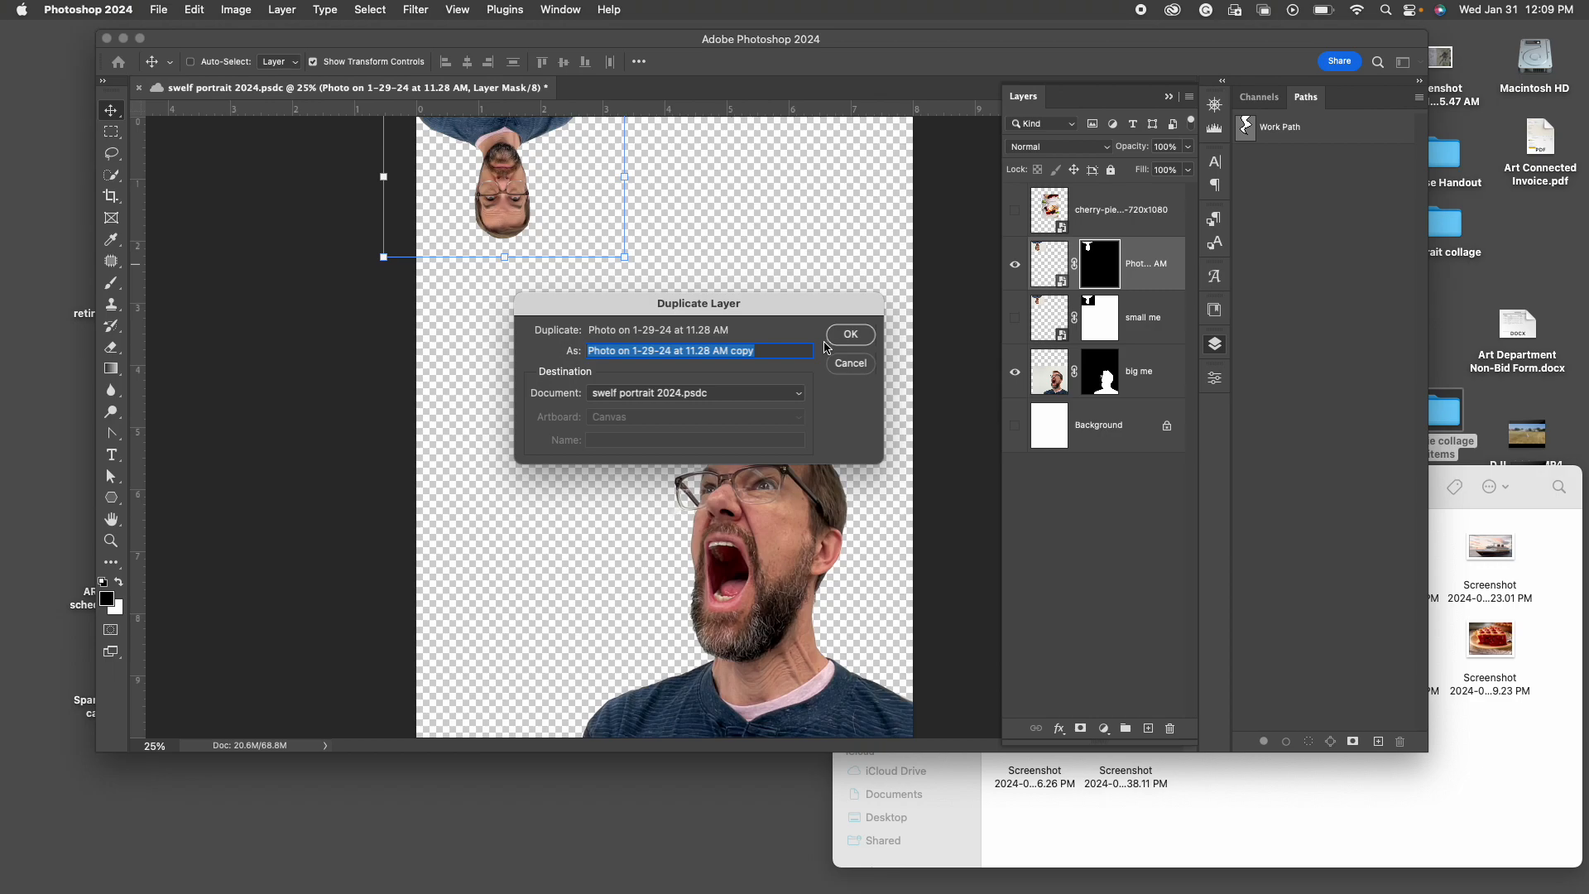
{"action": "type", "text": "tiny head 2"}
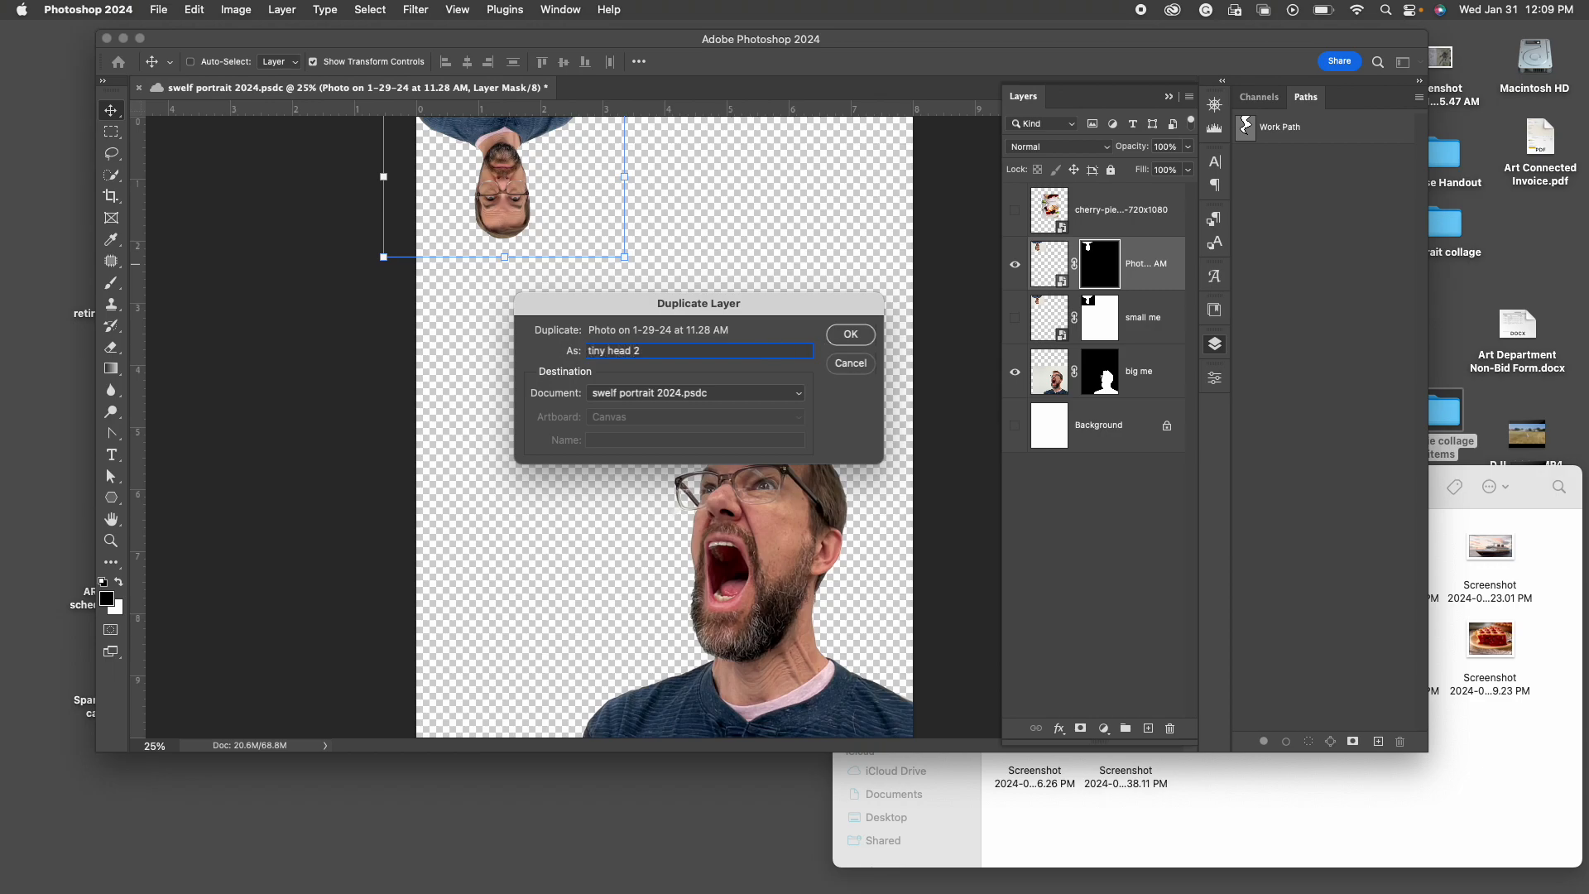
{"action": "key", "text": "Return"}
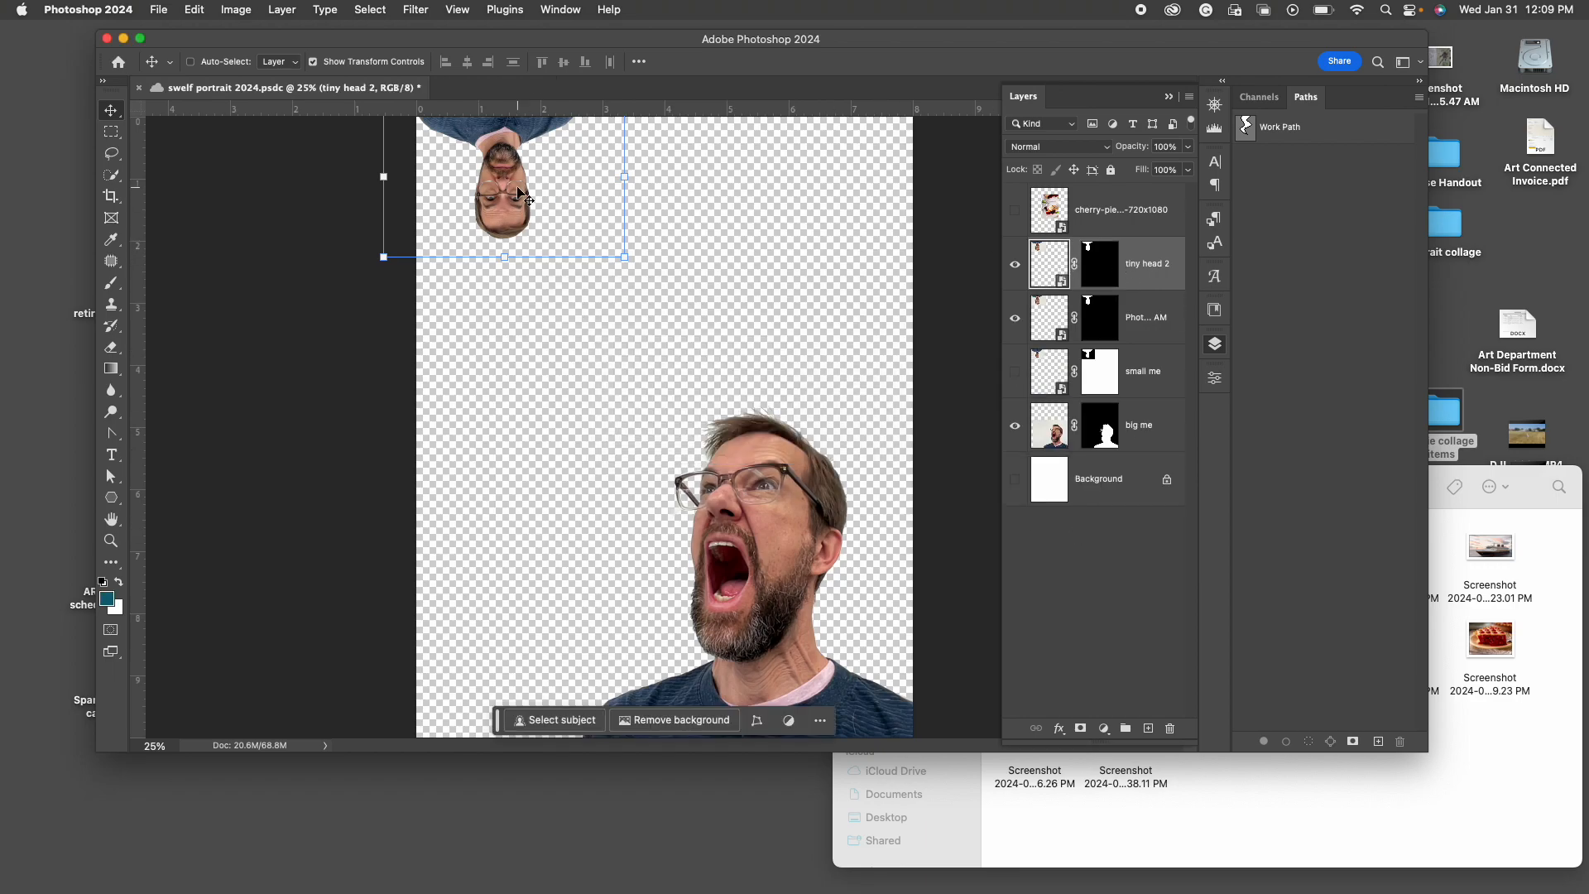
{"action": "left_click_drag", "start_coordinate": [505, 197], "coordinate": [669, 201]}
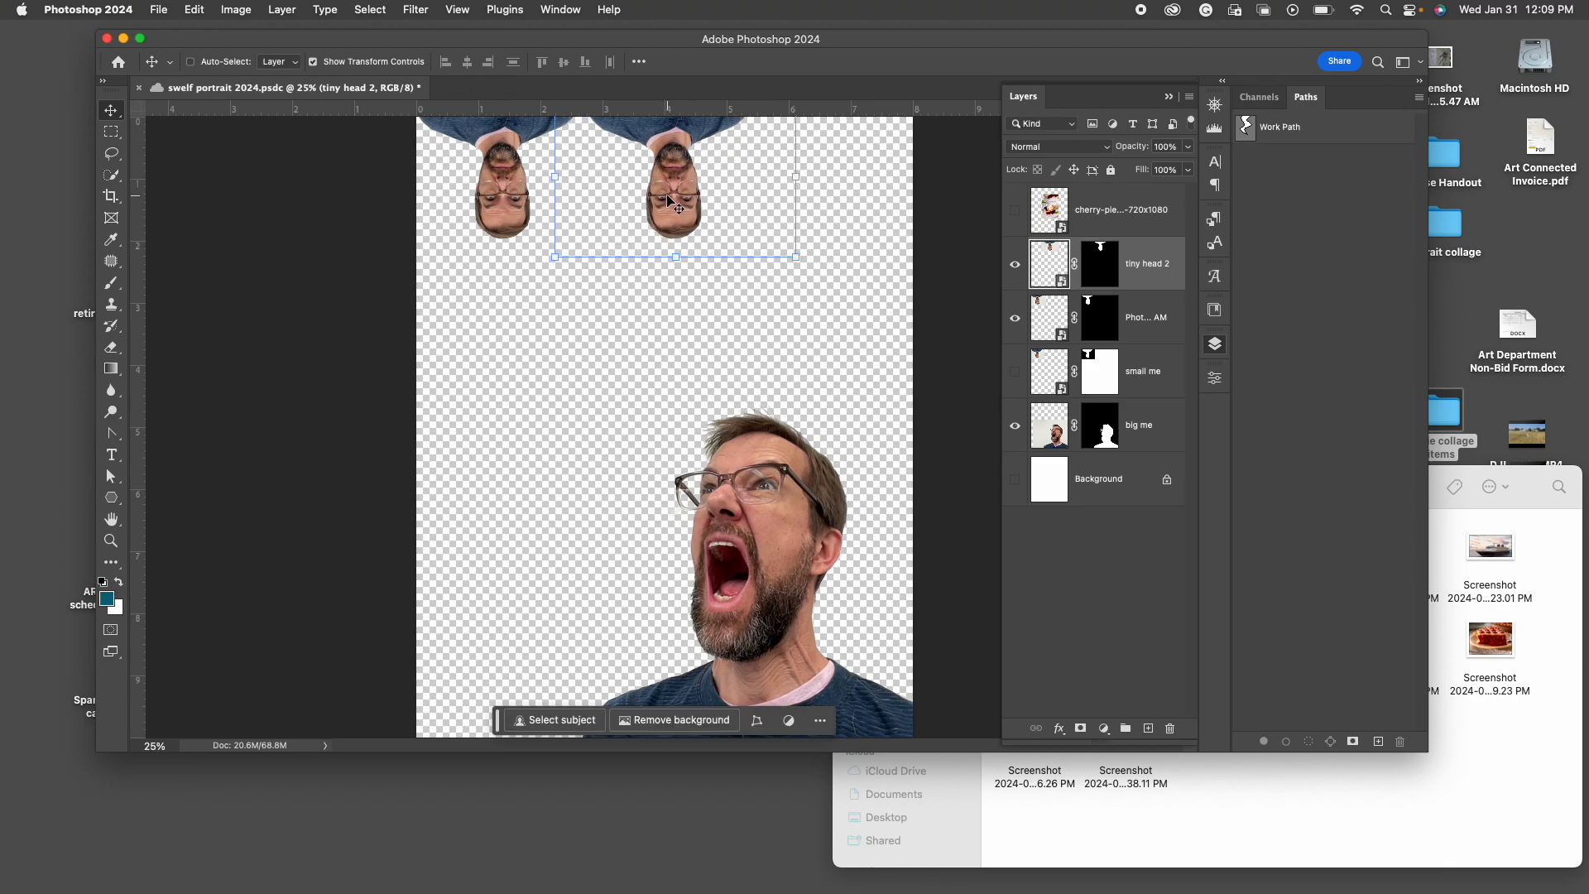
Duplicate the tiny head 2 layer as "tiny head 3"
{"action": "right_click", "coordinate": [1144, 258]}
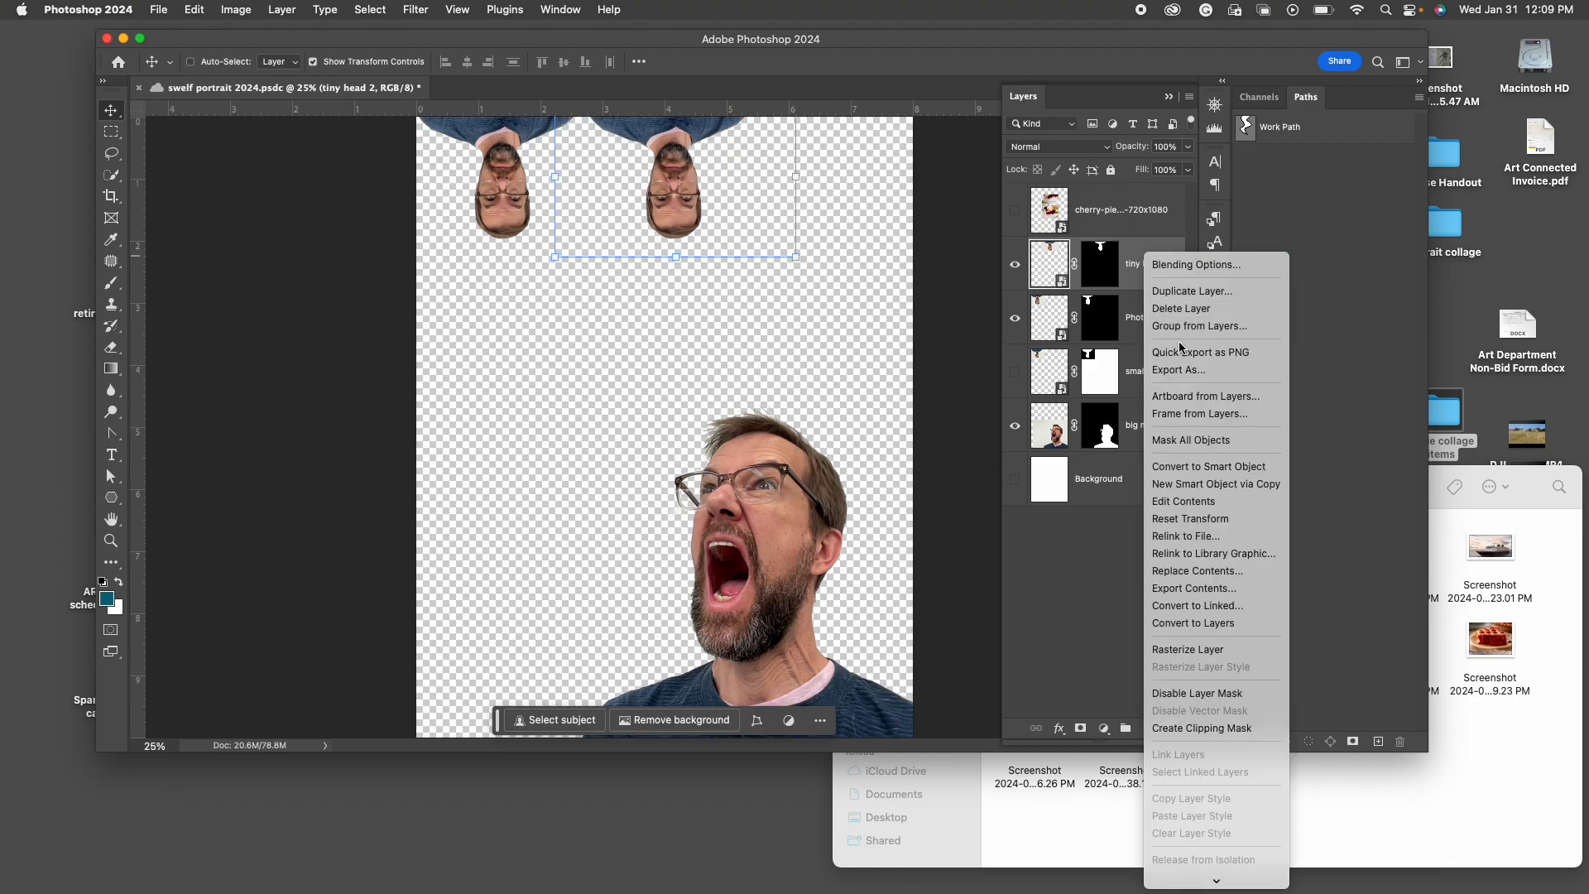
{"action": "left_click", "coordinate": [1183, 292]}
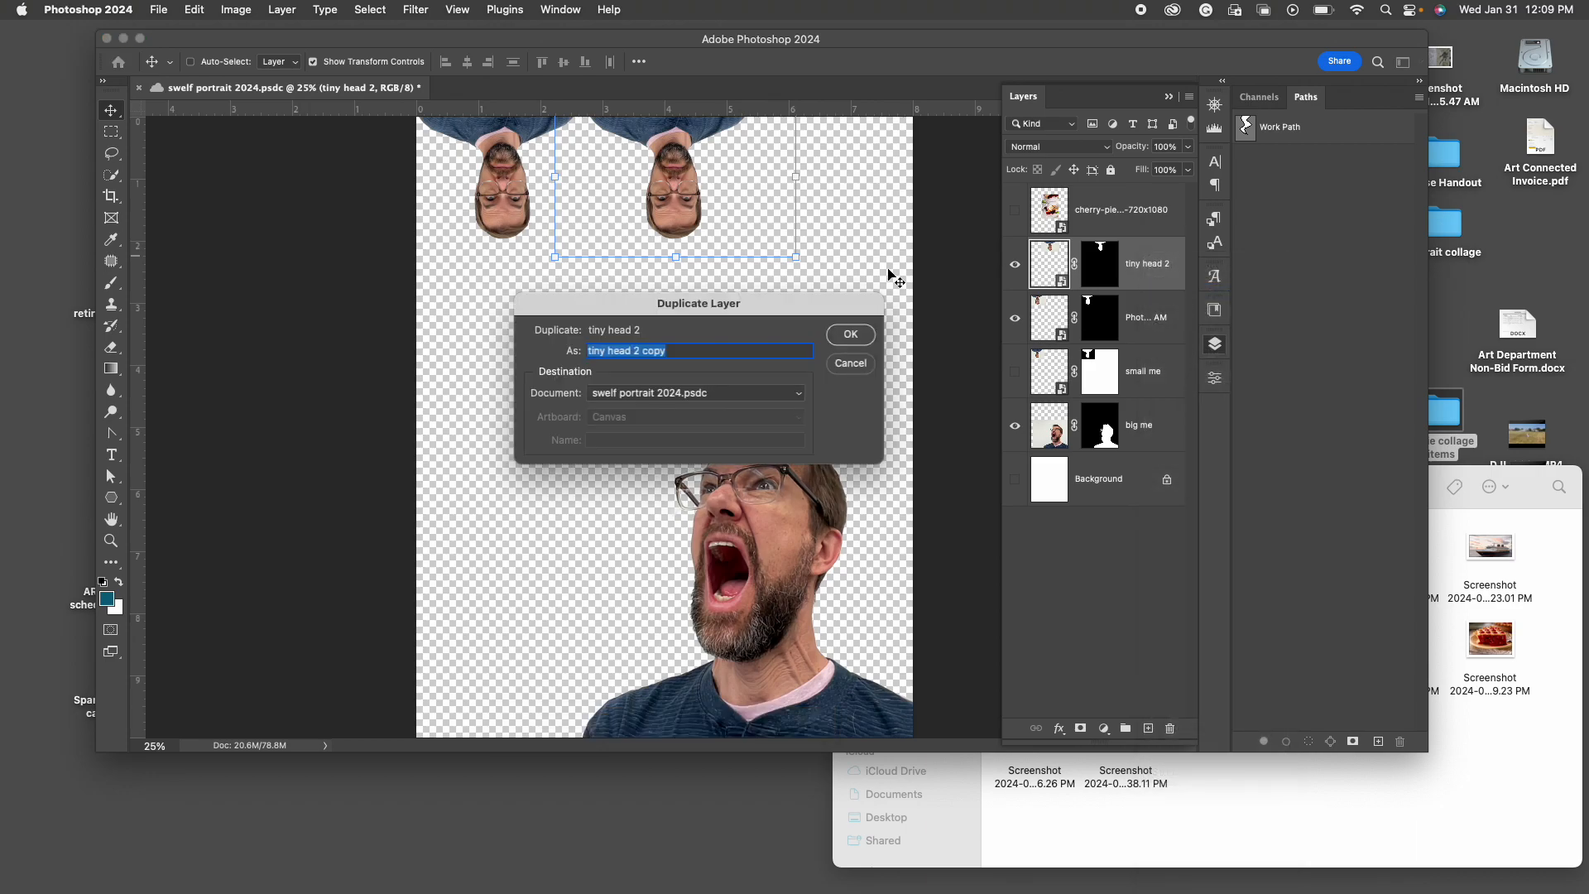
{"action": "left_click", "coordinate": [685, 349]}
{"action": "left_click", "coordinate": [850, 334]}
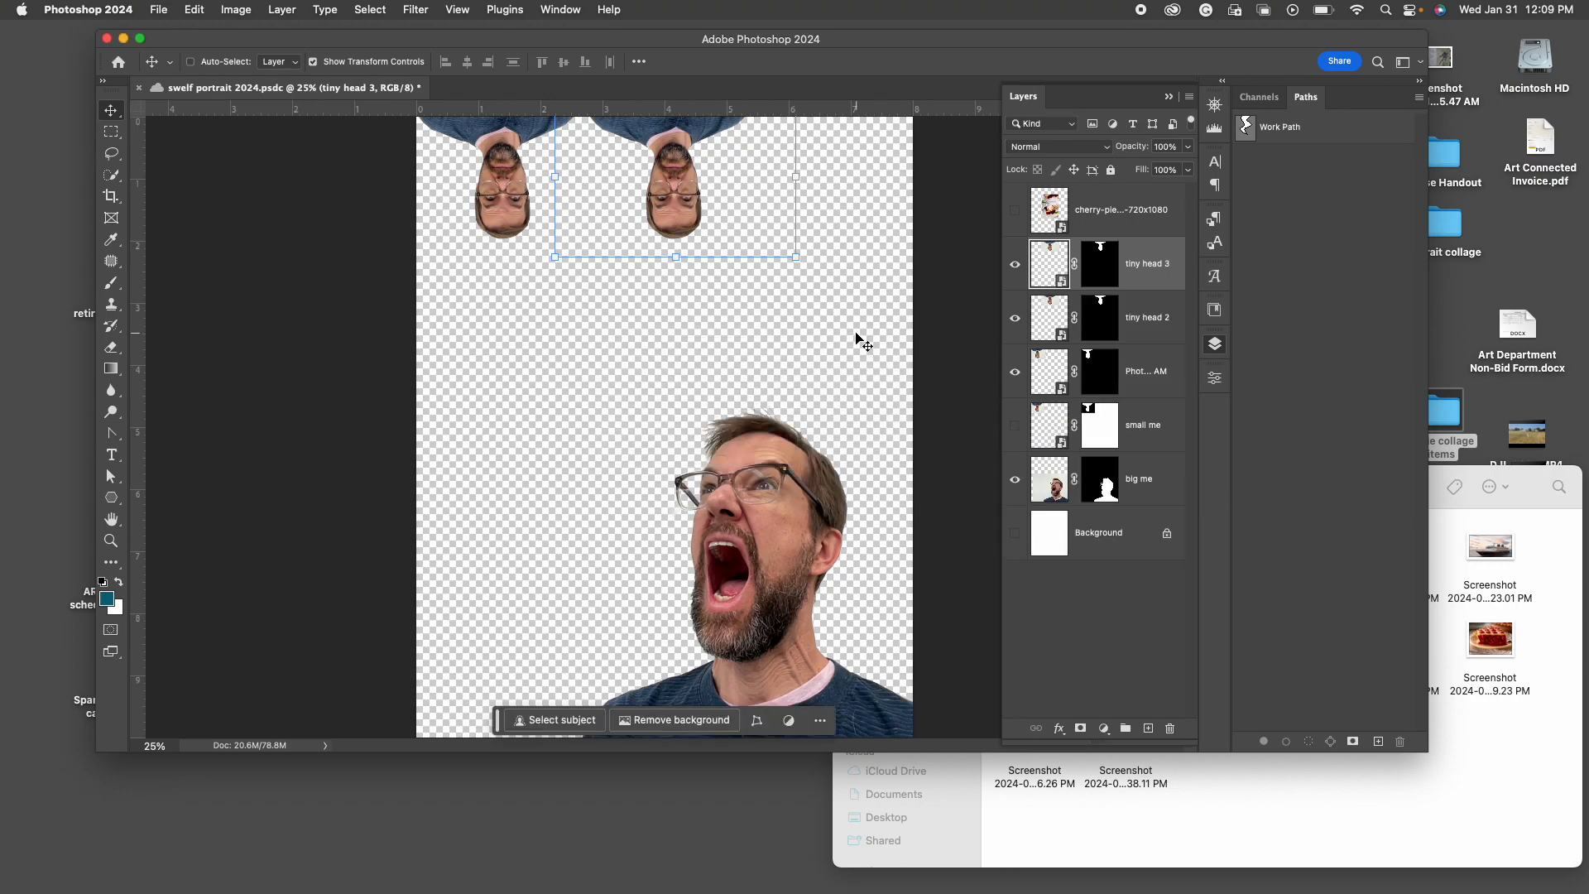
Delete the original masked photo layer and the hidden small me layer
{"action": "left_click_drag", "start_coordinate": [1171, 377], "coordinate": [1174, 734]}
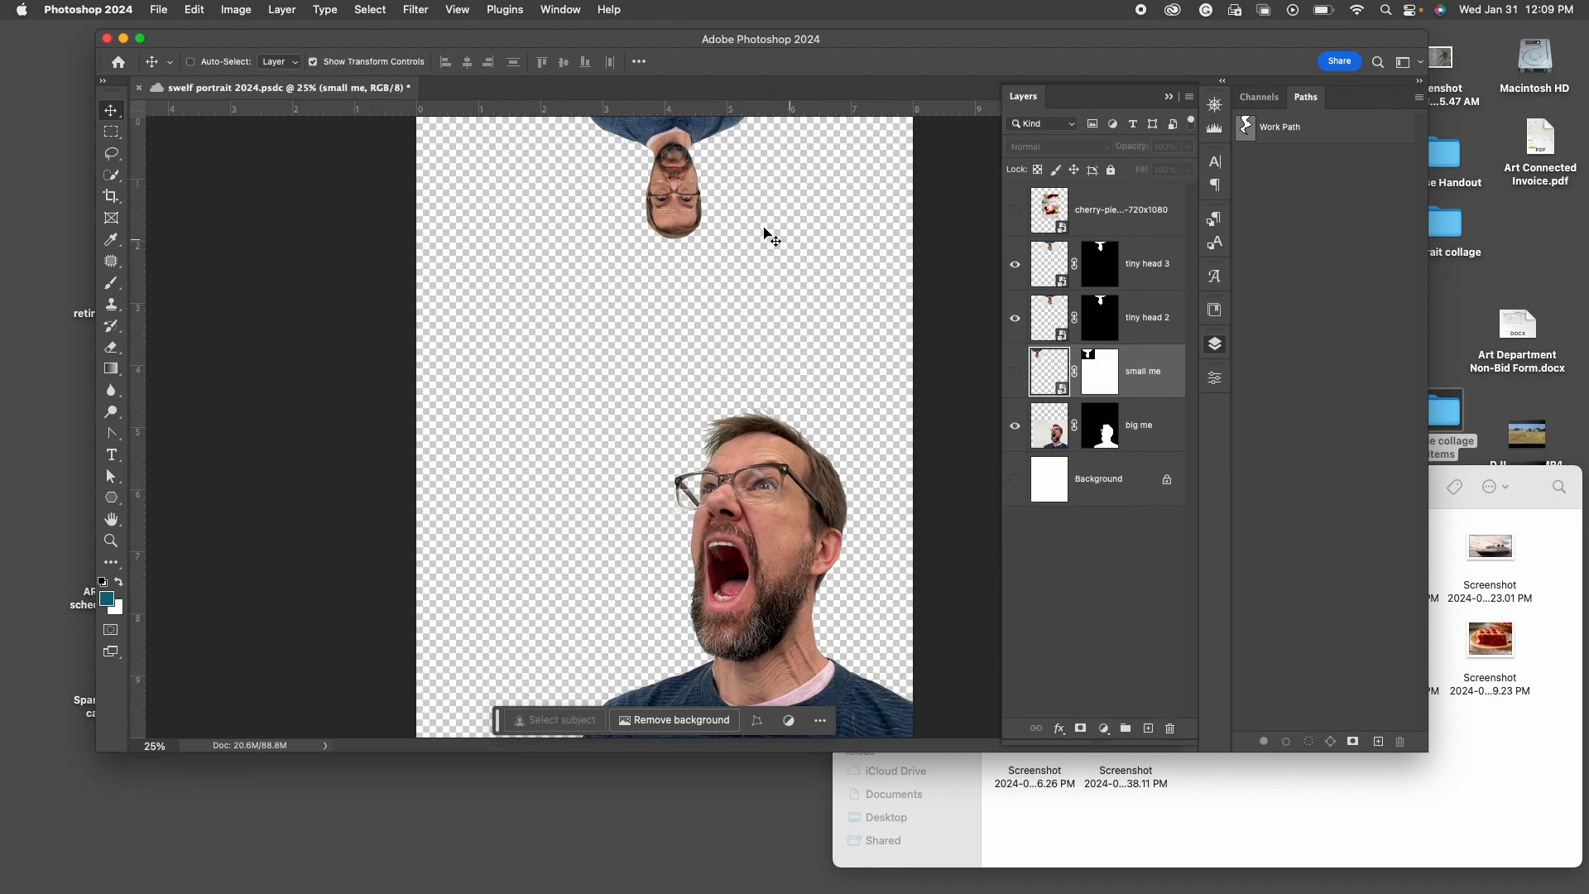
{"action": "left_click_drag", "start_coordinate": [685, 207], "coordinate": [786, 205]}
{"action": "left_click_drag", "start_coordinate": [1152, 370], "coordinate": [1172, 734]}
Move the tiny head 3 cutout to the right end of the canvas's top edge, level with tiny head 2
{"action": "left_click", "coordinate": [1166, 266]}
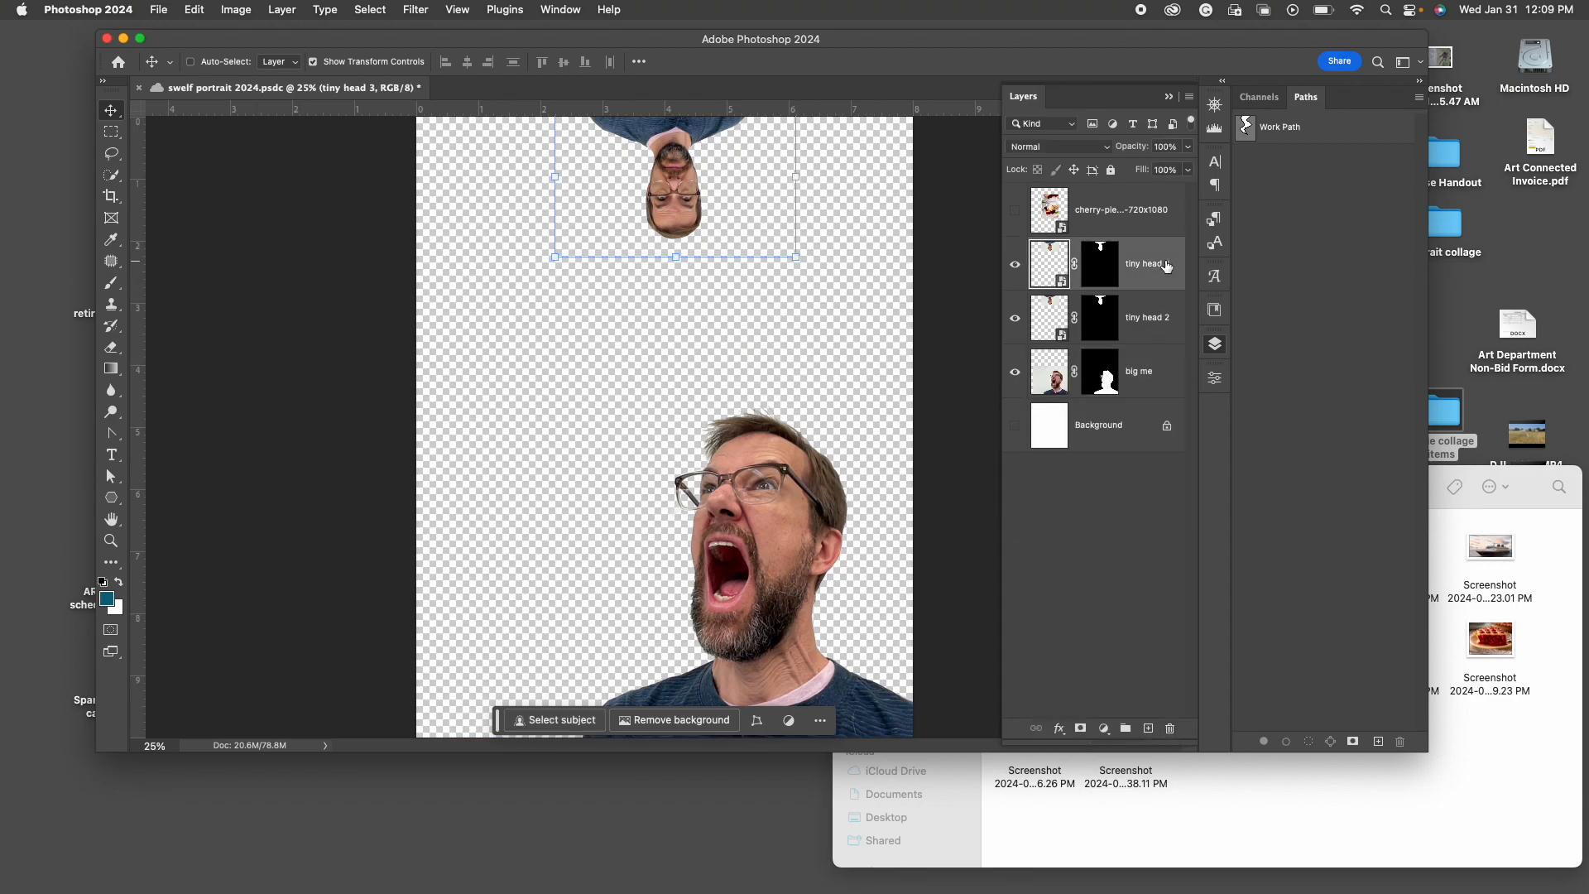
{"action": "left_click_drag", "start_coordinate": [666, 204], "coordinate": [837, 213]}
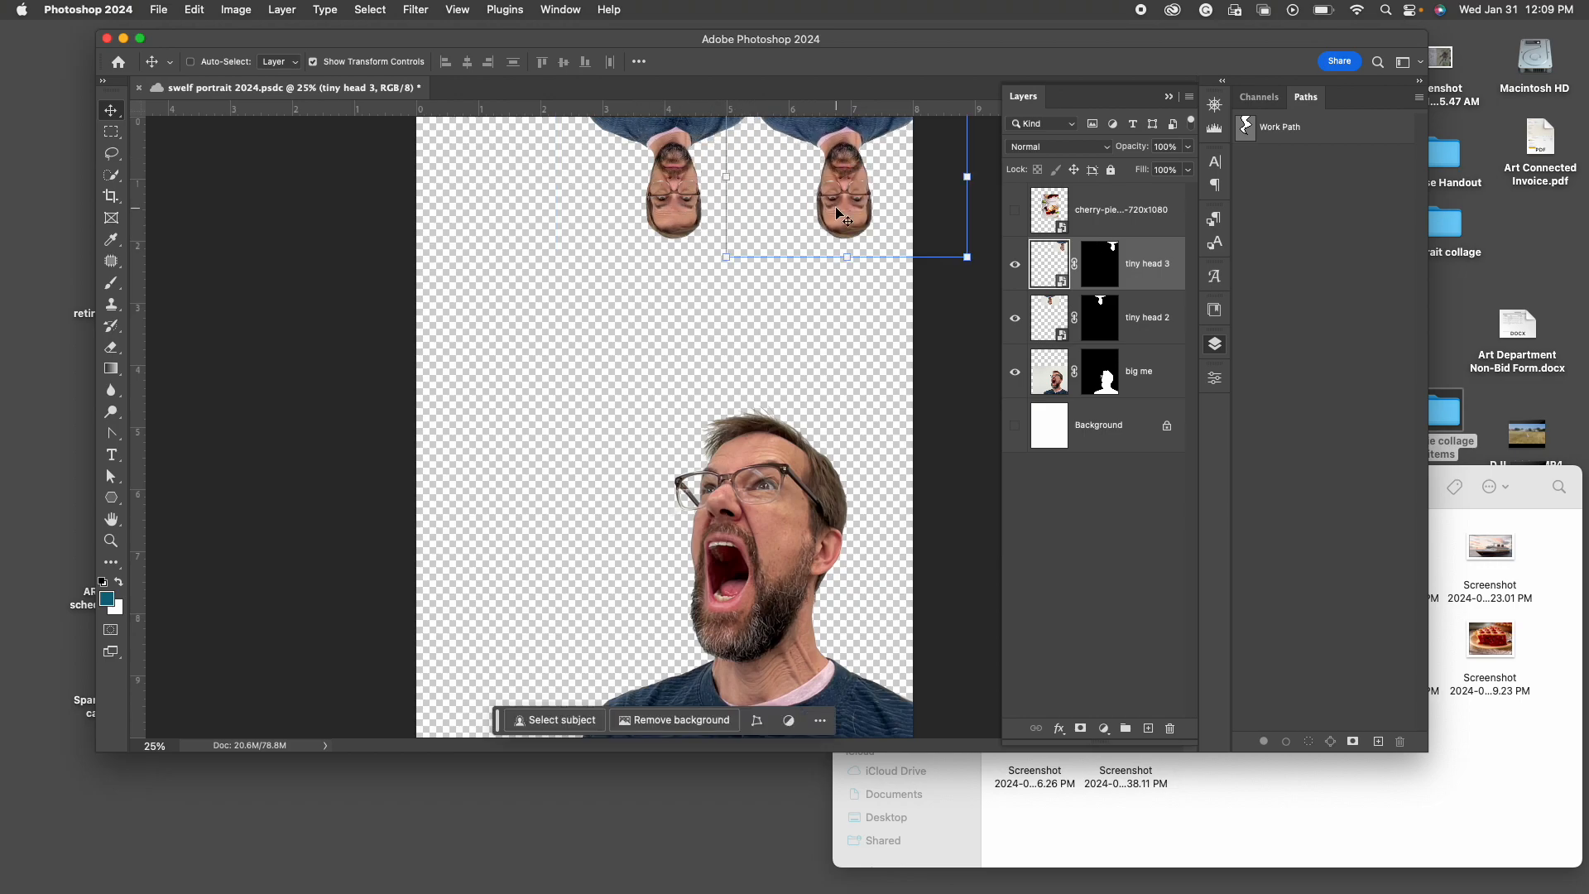
Duplicate tiny head 3 as "tiny head 1" and move the copy to the left end of the row of heads
{"action": "right_click", "coordinate": [1161, 257]}
{"action": "left_click", "coordinate": [1186, 286]}
{"action": "left_click", "coordinate": [693, 347]}
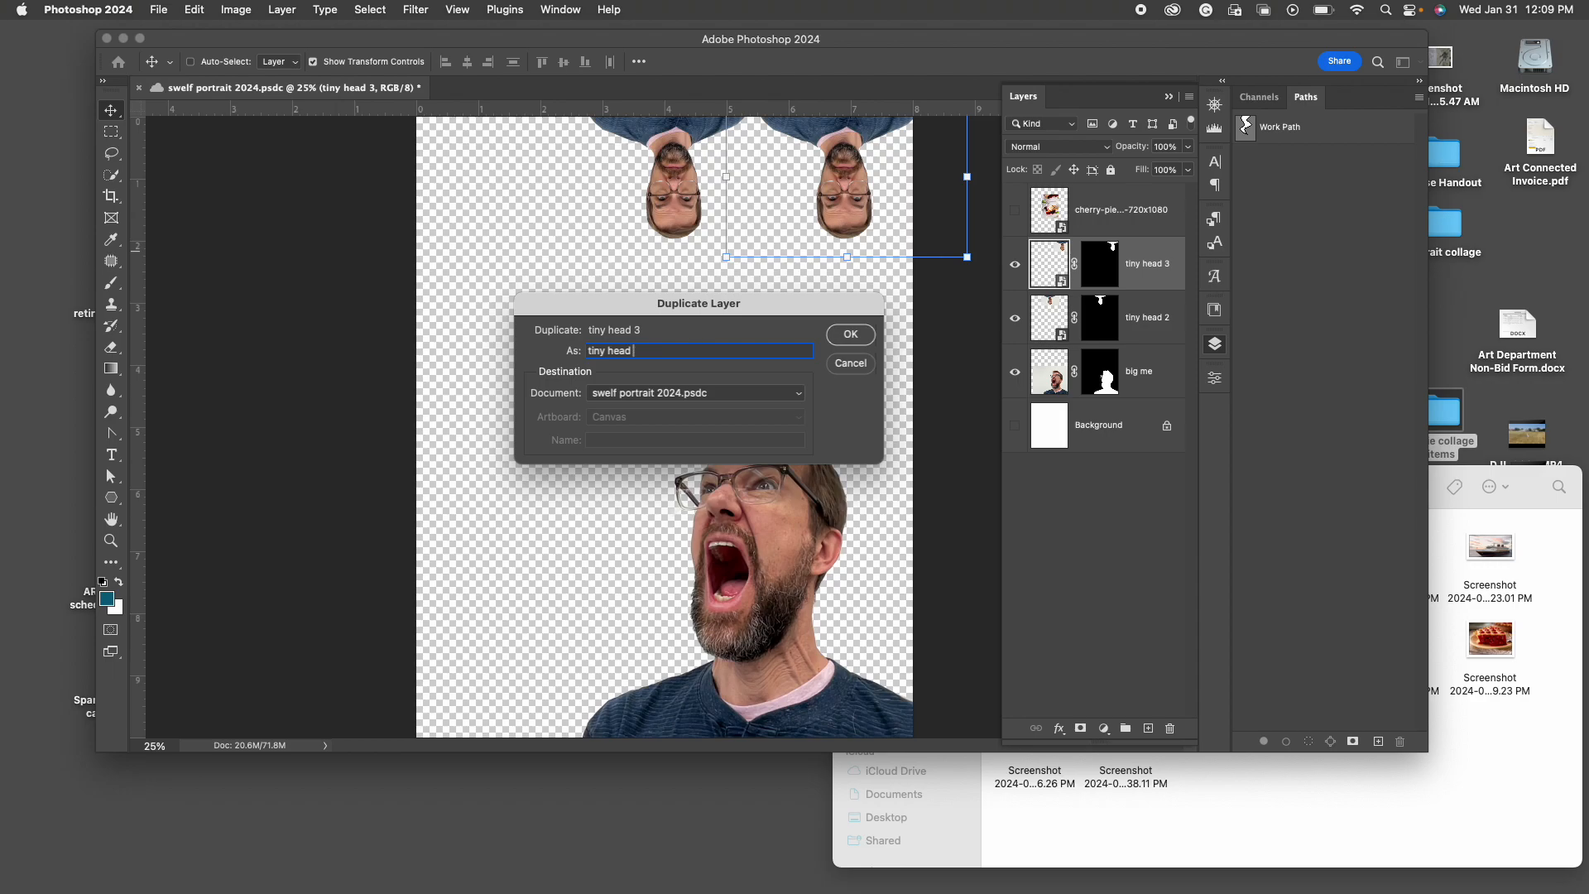
{"action": "left_click", "coordinate": [850, 333]}
{"action": "left_click_drag", "start_coordinate": [861, 207], "coordinate": [512, 204]}
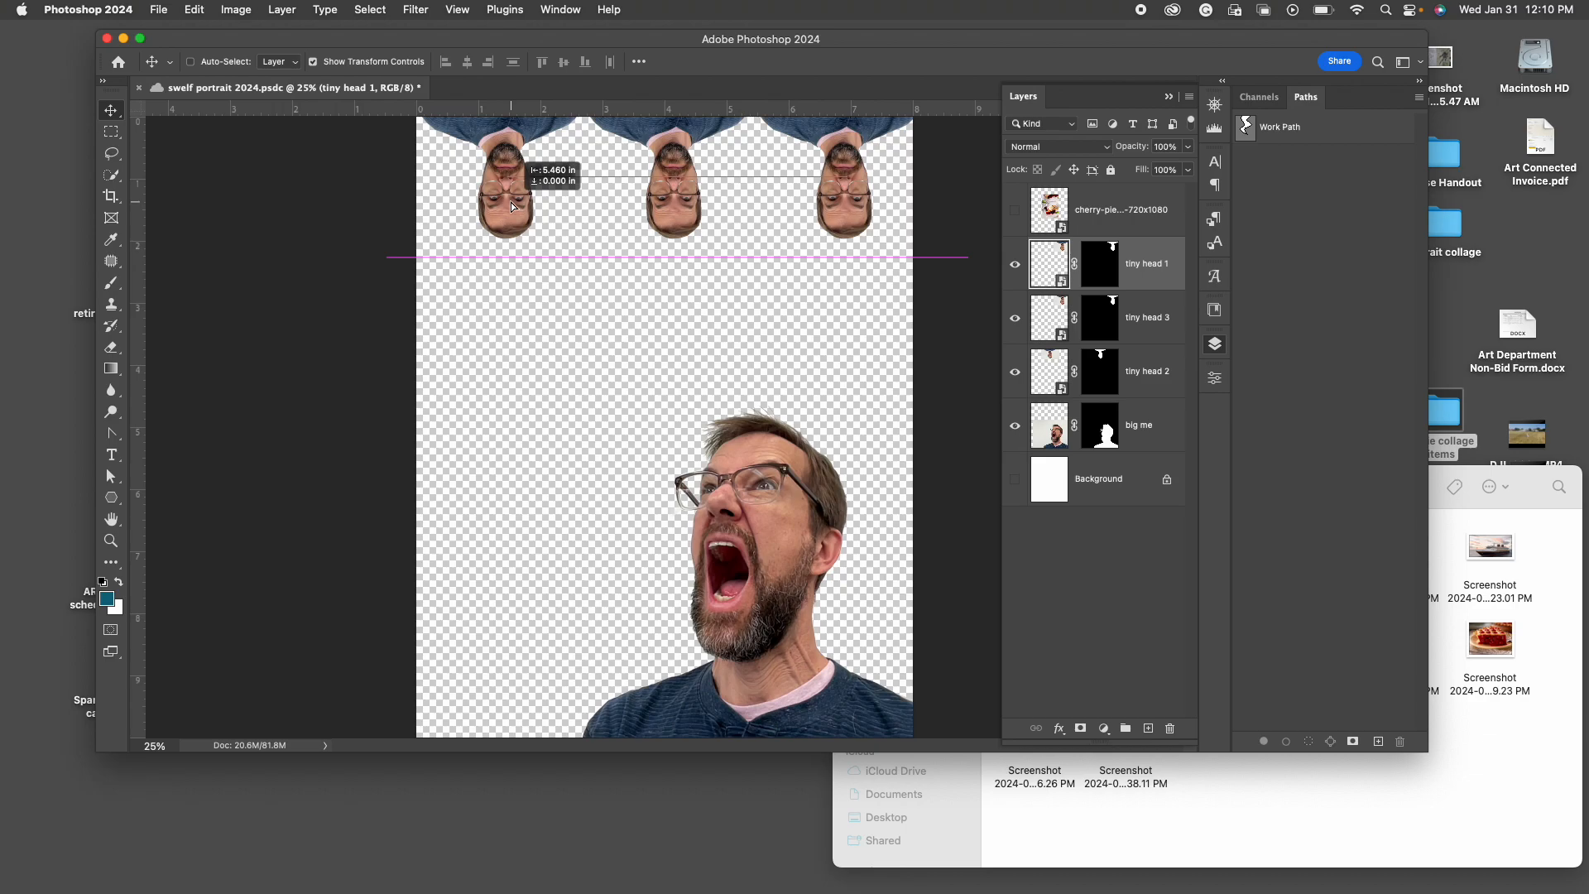
{"action": "left_click_drag", "start_coordinate": [511, 204], "coordinate": [511, 204]}
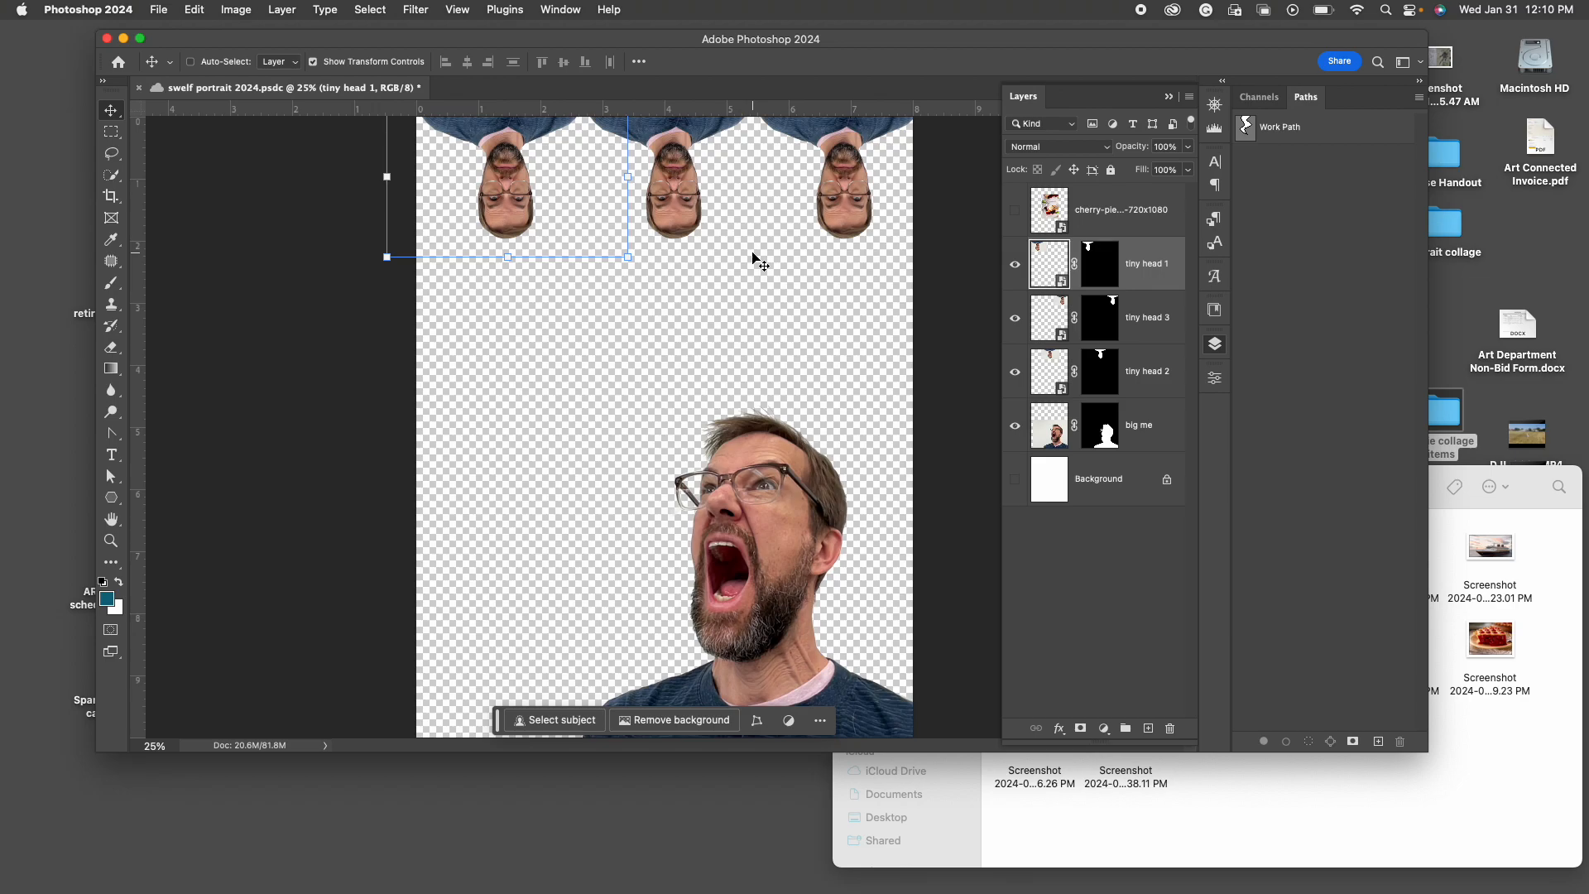
Select all three tiny head layers and nudge them together slightly left and down to center the row
{"action": "left_click", "coordinate": [1150, 320], "text": "shift"}
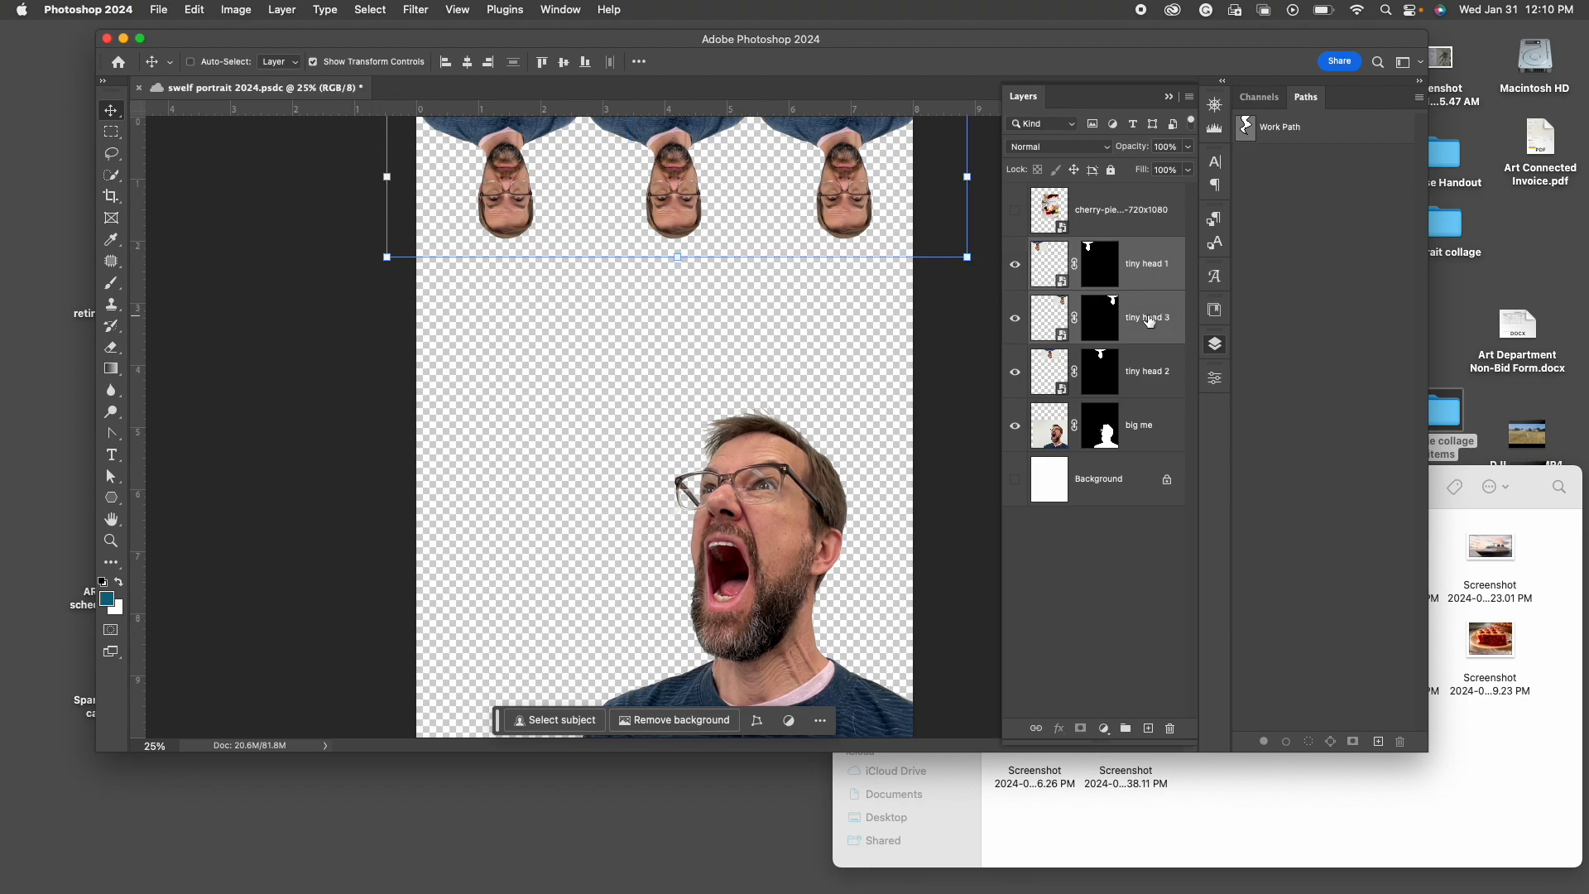
{"action": "left_click", "coordinate": [1149, 370], "text": "shift"}
{"action": "key", "text": "Left"}
{"action": "key", "text": "Left"}
{"action": "key", "text": "shift+Left"}
{"action": "key", "text": "shift+Left"}
{"action": "key", "text": "shift+Left"}
{"action": "key", "text": "shift+Down"}
{"action": "key", "text": "shift+Down"}
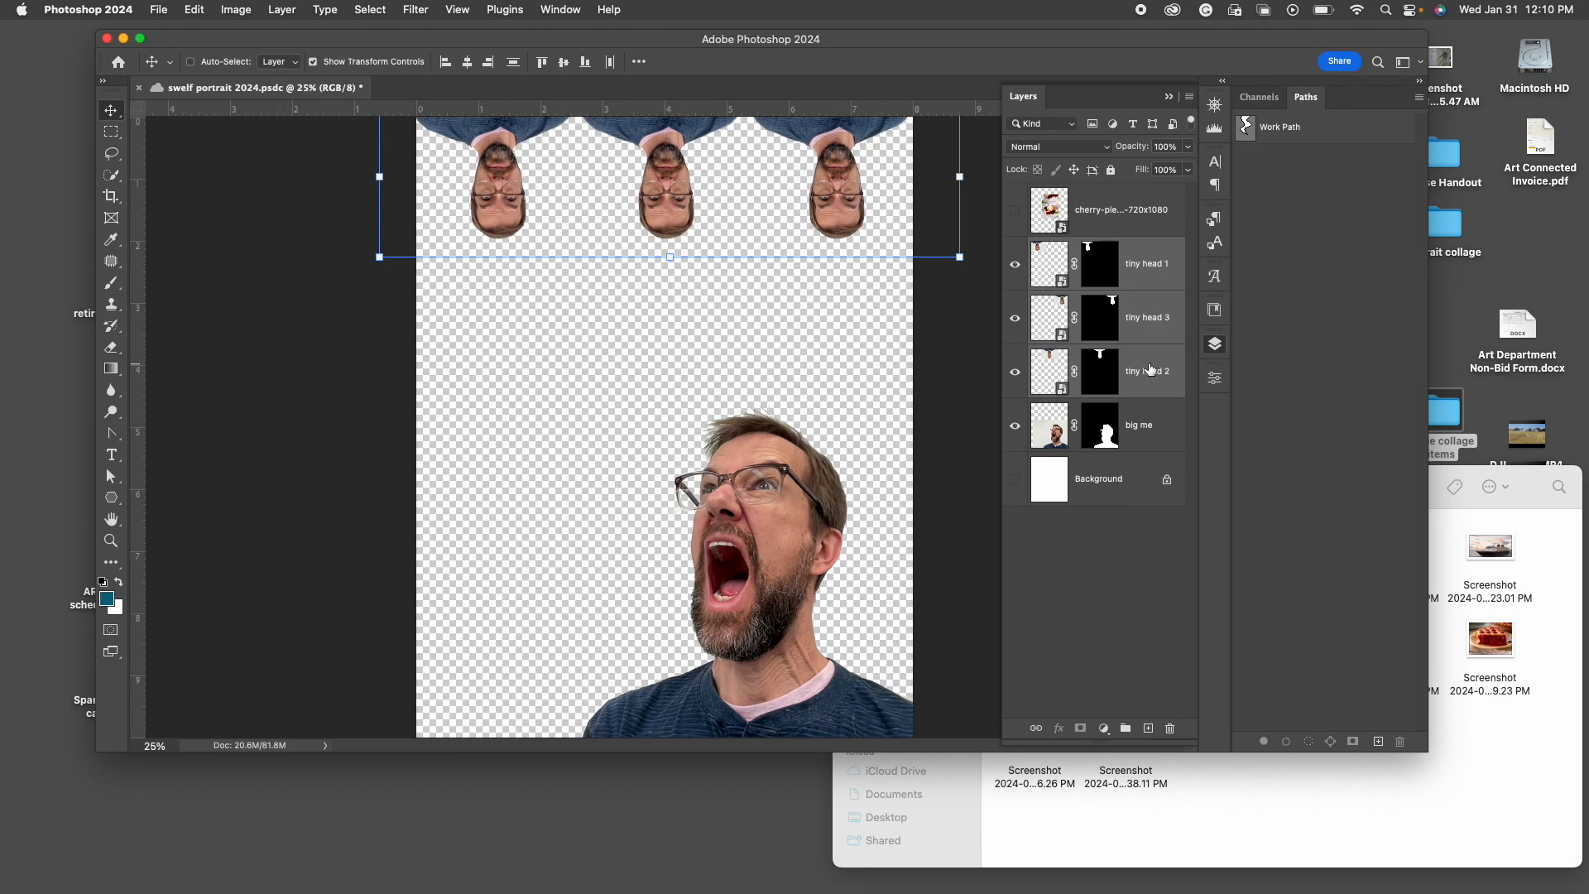
{"action": "key", "text": "Down"}
{"action": "key", "text": "Down"}
{"action": "key", "text": "Down"}
{"action": "key", "text": "Down"}
{"action": "key", "text": "Up"}
{"action": "key", "text": "Up"}
{"action": "key", "text": "Up"}
{"action": "key", "text": "Up"}
{"action": "key", "text": "Up"}
{"action": "key", "text": "Up"}
{"action": "key", "text": "Up"}
{"action": "key", "text": "Up"}
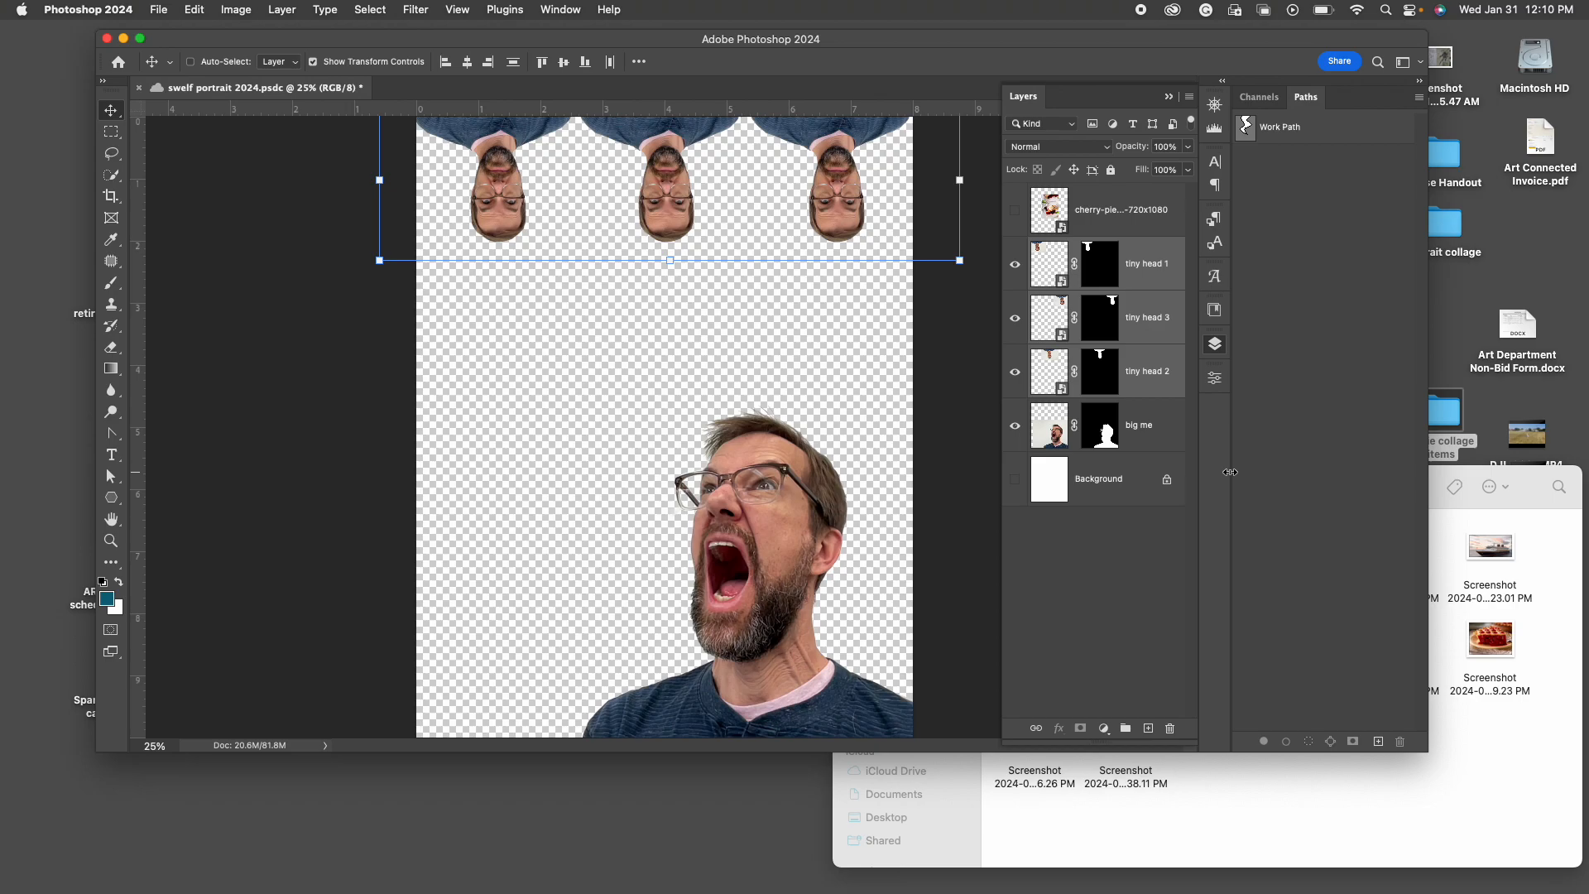
Open the big me layer's mask in the Select and Mask workspace and switch the preview to Overlay
{"action": "key", "text": "super+minus"}
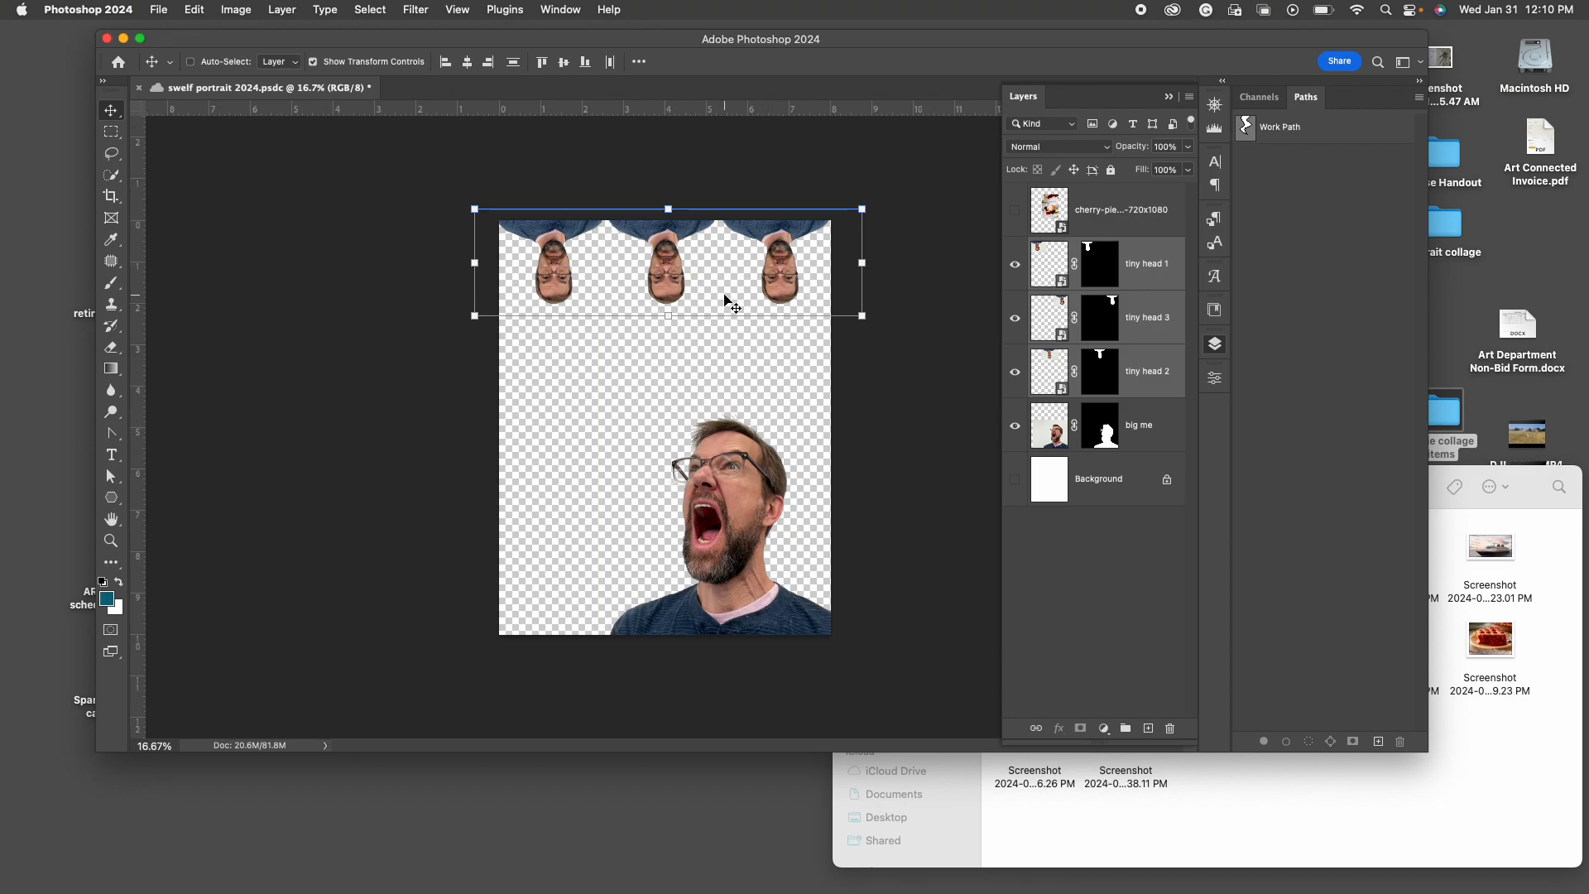
{"action": "left_click", "coordinate": [1110, 437]}
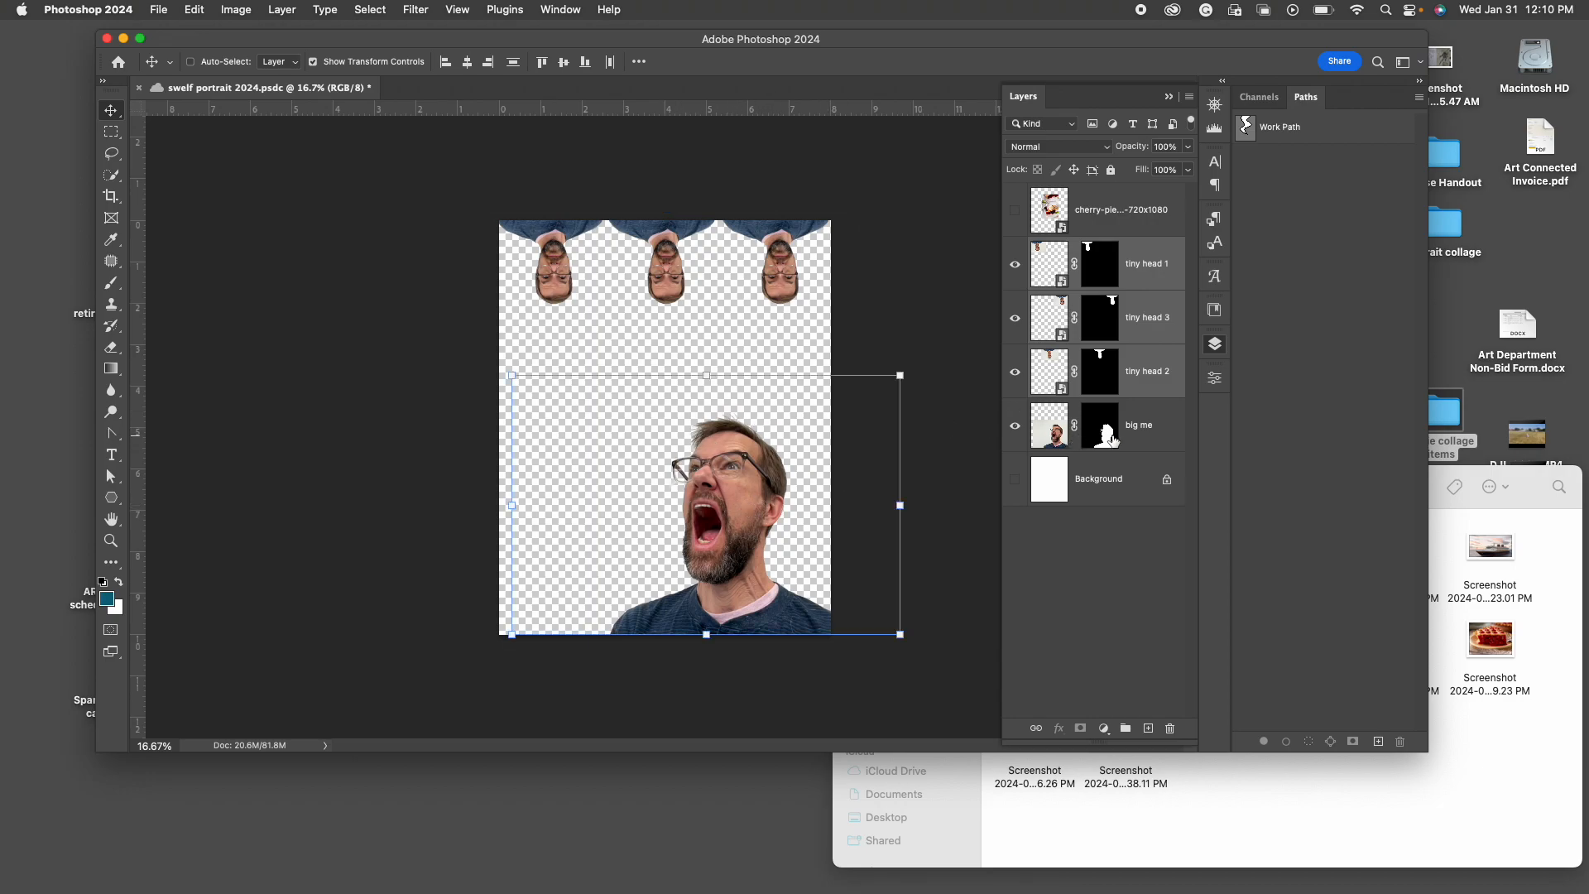
{"action": "left_click", "coordinate": [1110, 438]}
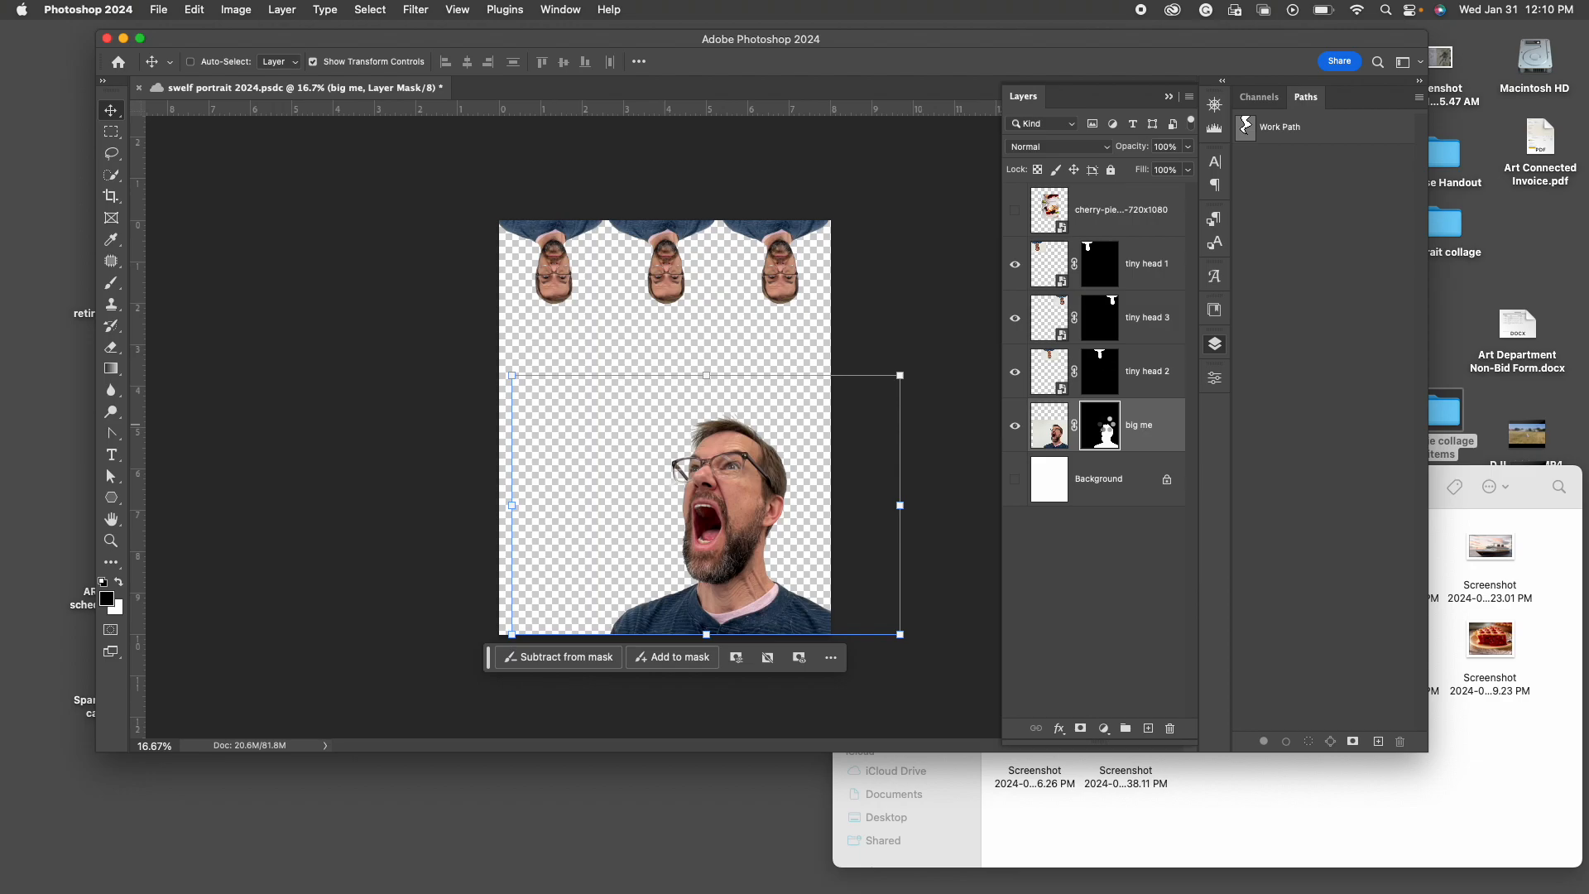
{"action": "double_click", "coordinate": [1105, 426]}
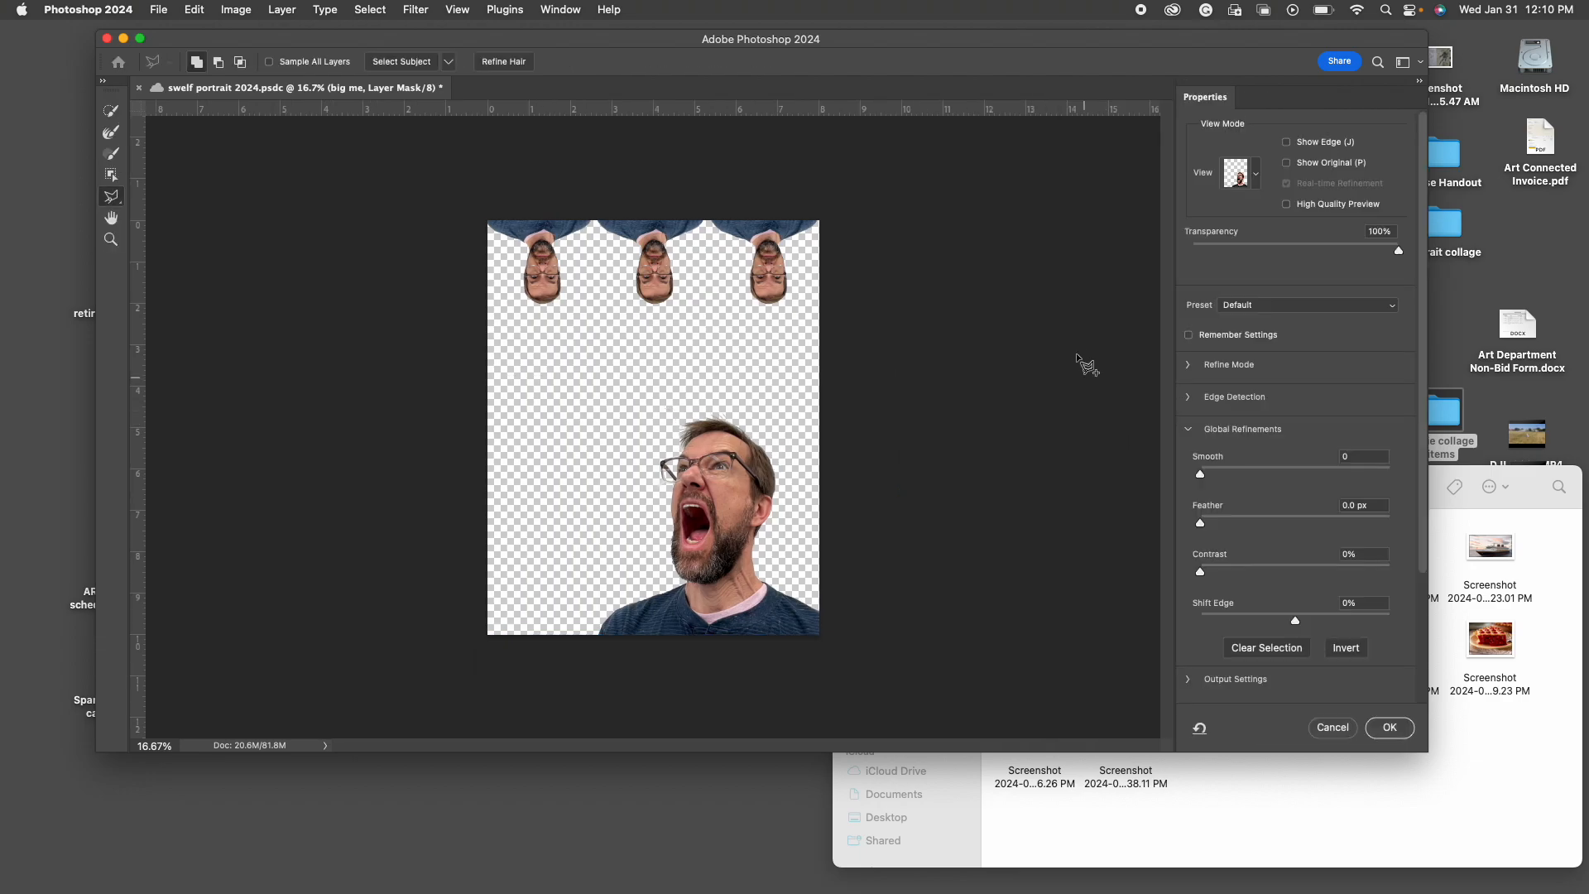
{"action": "left_click", "coordinate": [1256, 175]}
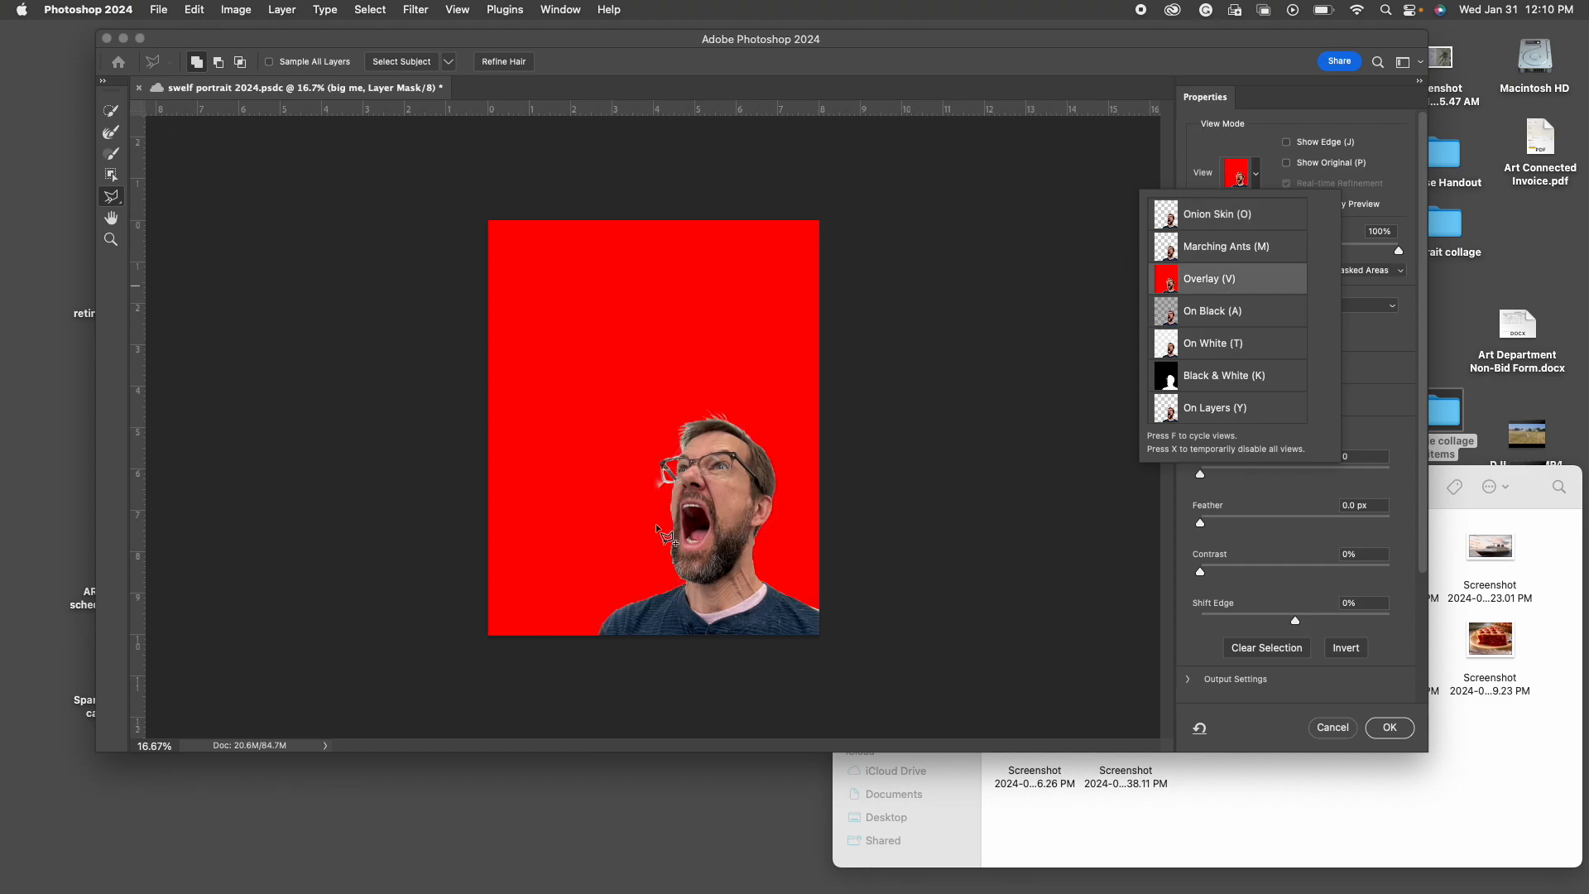
Refine the mask's edge along the top and back of the hair using the Refine Edge Brush at size 20
{"action": "key", "text": "super+plus"}
{"action": "key", "text": "super+plus"}
{"action": "key", "text": "super+plus"}
{"action": "key", "text": "super+plus"}
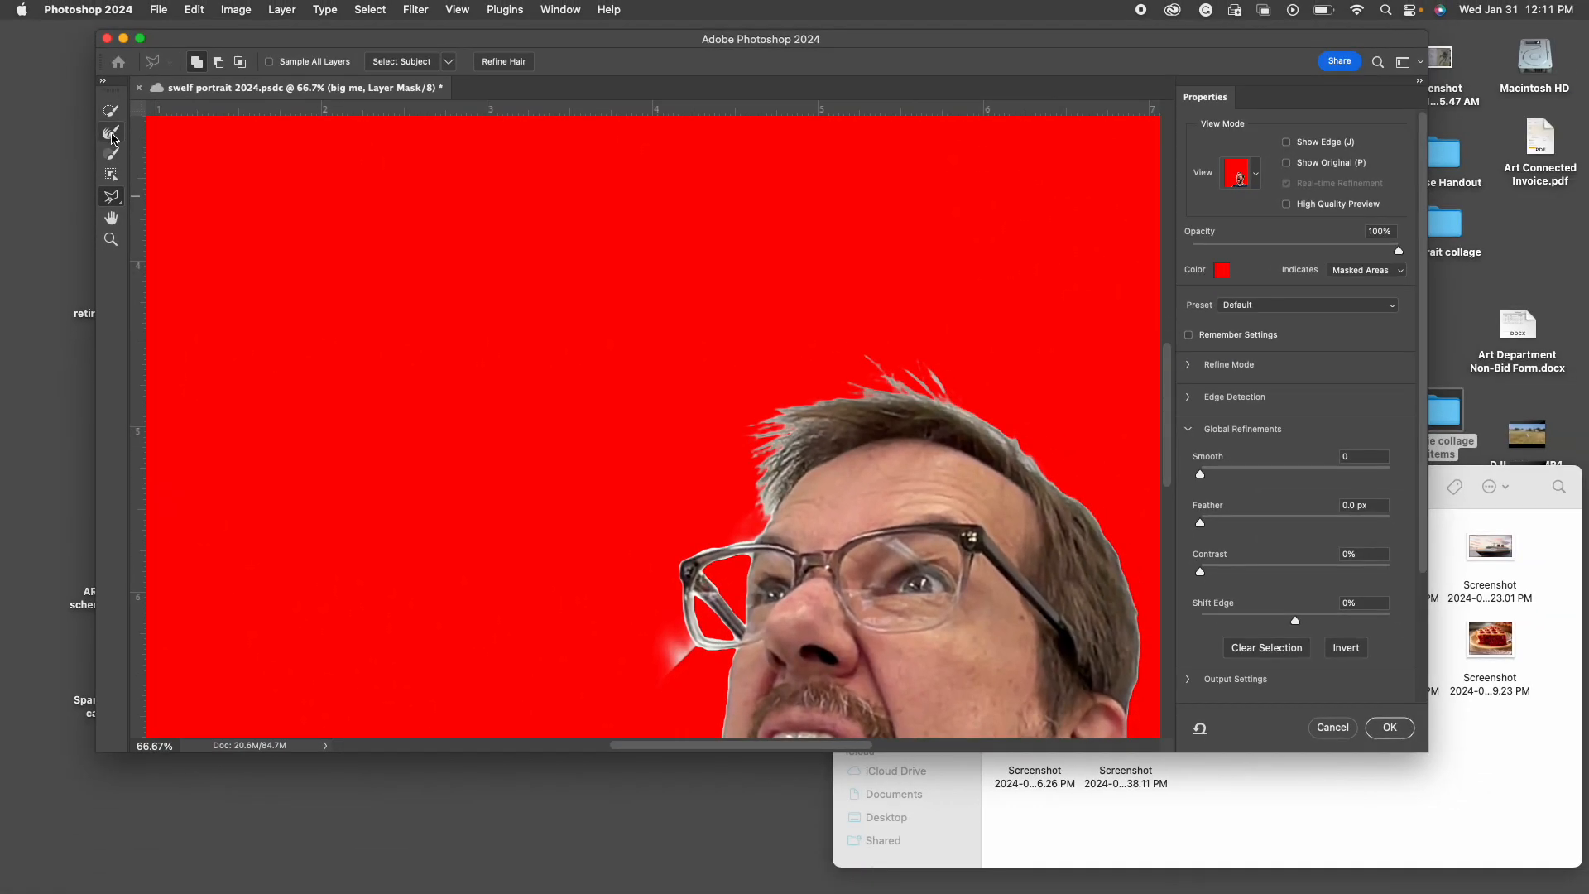
{"action": "left_click", "coordinate": [112, 134]}
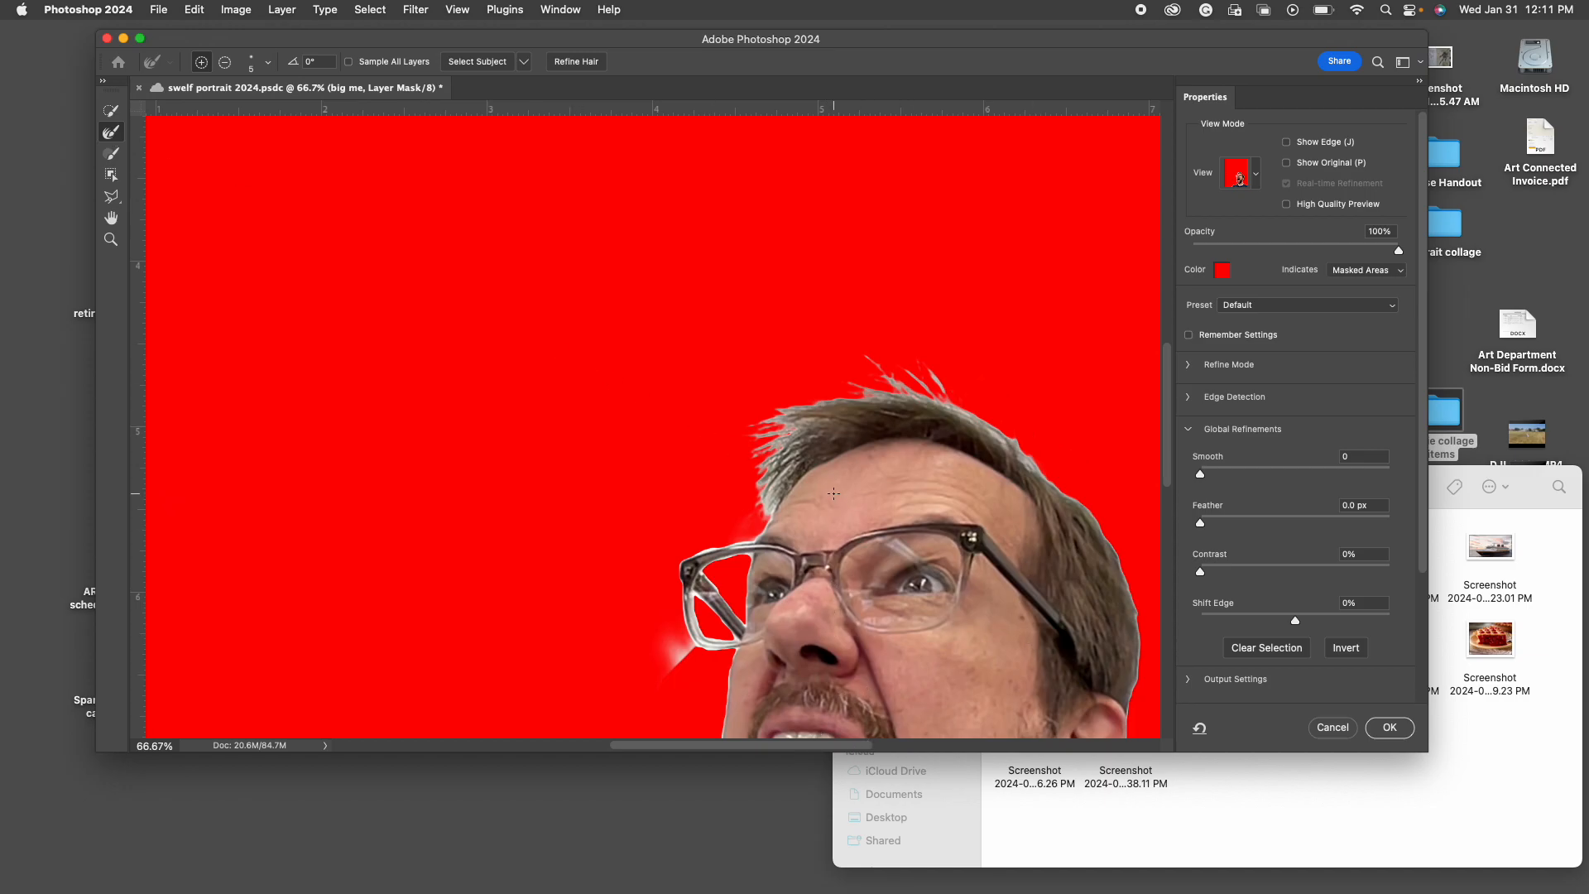
{"action": "key", "text": "bracketright"}
{"action": "key", "text": "bracketright"}
{"action": "key", "text": "bracketright"}
{"action": "key", "text": "bracketright"}
{"action": "key", "text": "bracketright"}
{"action": "key", "text": "bracketright"}
{"action": "key", "text": "bracketright"}
{"action": "left_click", "coordinate": [223, 64]}
{"action": "left_click", "coordinate": [202, 63]}
{"action": "key", "text": "bracketleft"}
{"action": "key", "text": "bracketleft"}
{"action": "key", "text": "bracketleft"}
{"action": "mouse_move", "coordinate": [797, 436]}
{"action": "left_mouse_down"}
{"action": "mouse_move", "coordinate": [755, 432]}
{"action": "mouse_move", "coordinate": [798, 416]}
{"action": "left_mouse_up"}
{"action": "key", "text": "super+z"}
{"action": "mouse_move", "coordinate": [776, 436]}
{"action": "left_mouse_down"}
{"action": "mouse_move", "coordinate": [763, 422]}
{"action": "mouse_move", "coordinate": [803, 401]}
{"action": "left_mouse_up"}
{"action": "left_click_drag", "start_coordinate": [936, 378], "coordinate": [1041, 473]}
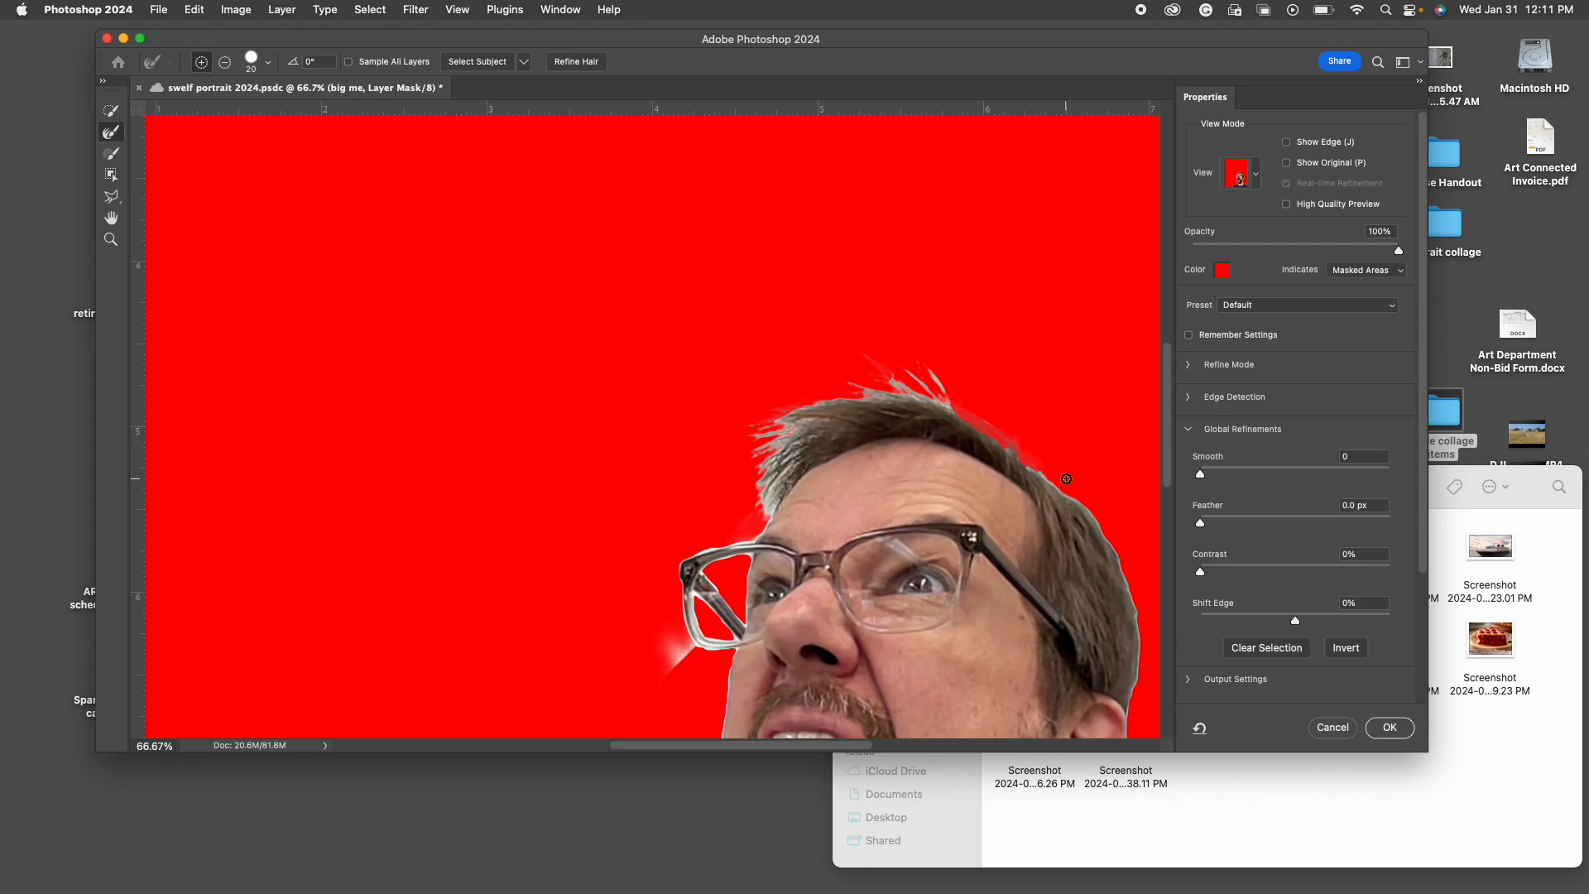
{"action": "left_click_drag", "start_coordinate": [1029, 471], "coordinate": [1063, 490]}
Refine the mask's edge beside the forehead and along the outer rim of the glasses in add mode
{"action": "left_click", "coordinate": [224, 62]}
{"action": "left_click", "coordinate": [204, 63]}
{"action": "left_click_drag", "start_coordinate": [760, 496], "coordinate": [760, 529]}
{"action": "left_click_drag", "start_coordinate": [712, 544], "coordinate": [697, 544]}
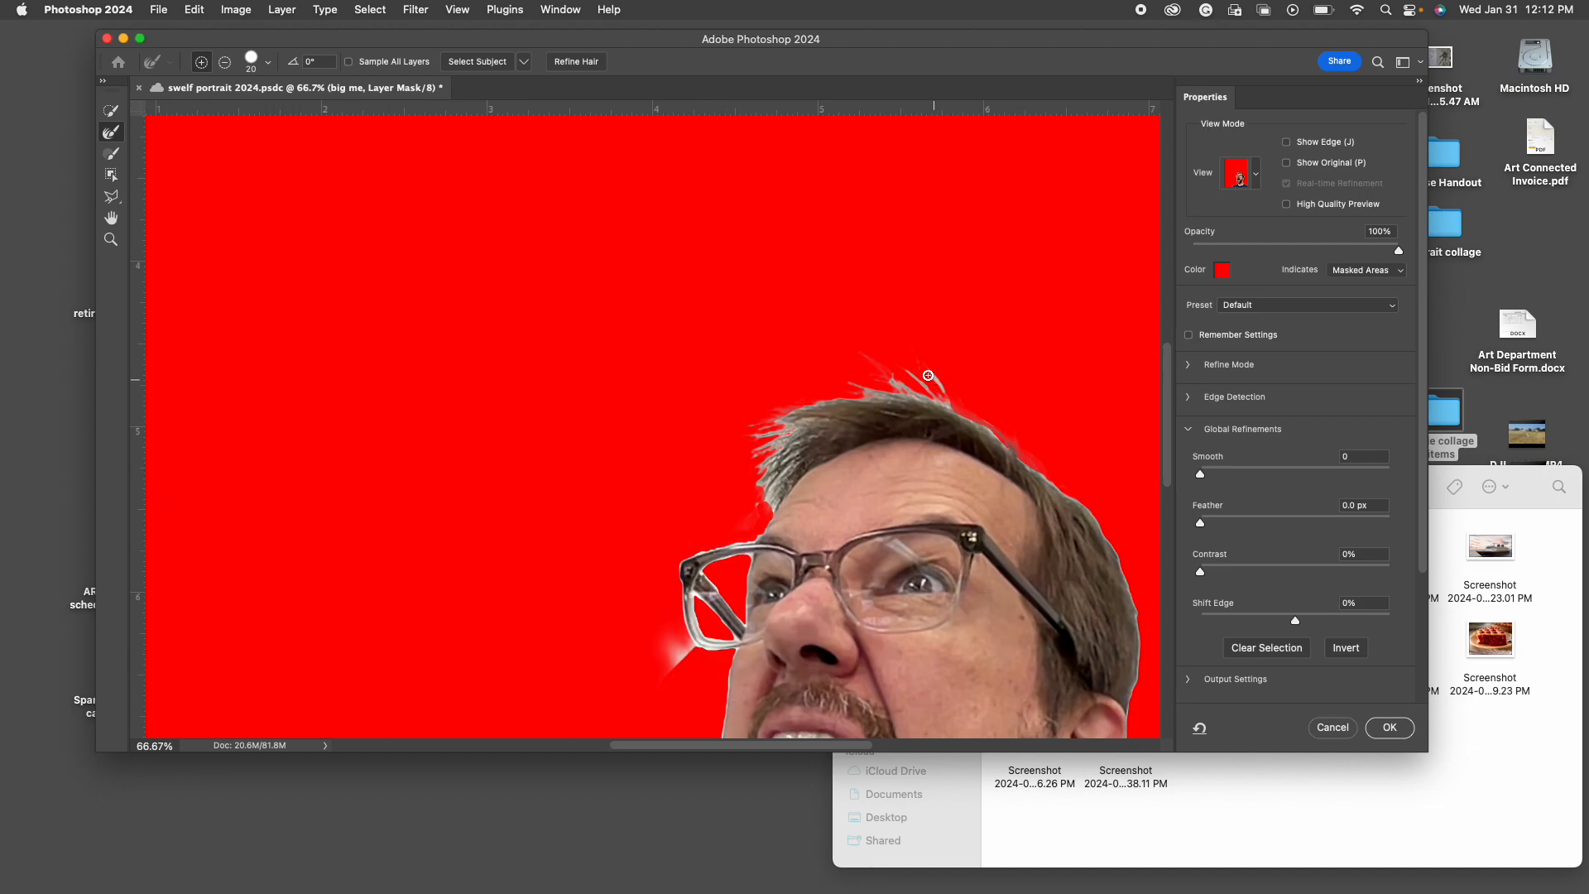
With the Brush tool at size 35, test adding above the hair, and subtract the stray hairs and the halo beside the glasses
{"action": "left_click", "coordinate": [113, 158]}
{"action": "key", "text": "bracketright"}
{"action": "key", "text": "bracketright"}
{"action": "left_click_drag", "start_coordinate": [952, 373], "coordinate": [961, 389]}
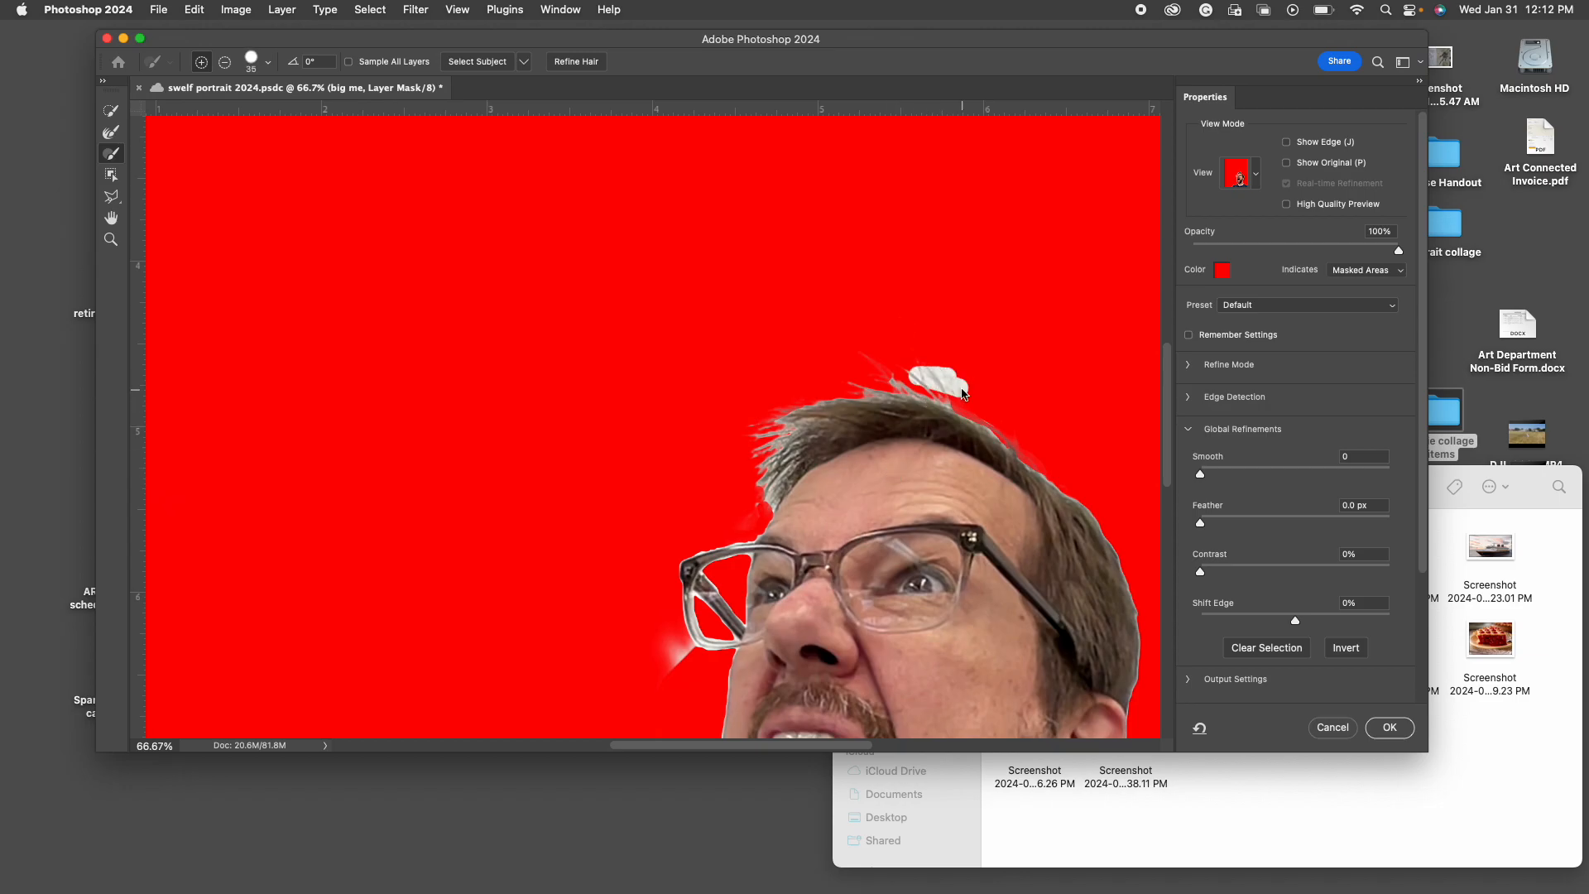
{"action": "left_click", "coordinate": [225, 62]}
{"action": "mouse_move", "coordinate": [958, 387]}
{"action": "left_mouse_down"}
{"action": "mouse_move", "coordinate": [856, 384]}
{"action": "mouse_move", "coordinate": [913, 373]}
{"action": "mouse_move", "coordinate": [984, 417]}
{"action": "left_mouse_up"}
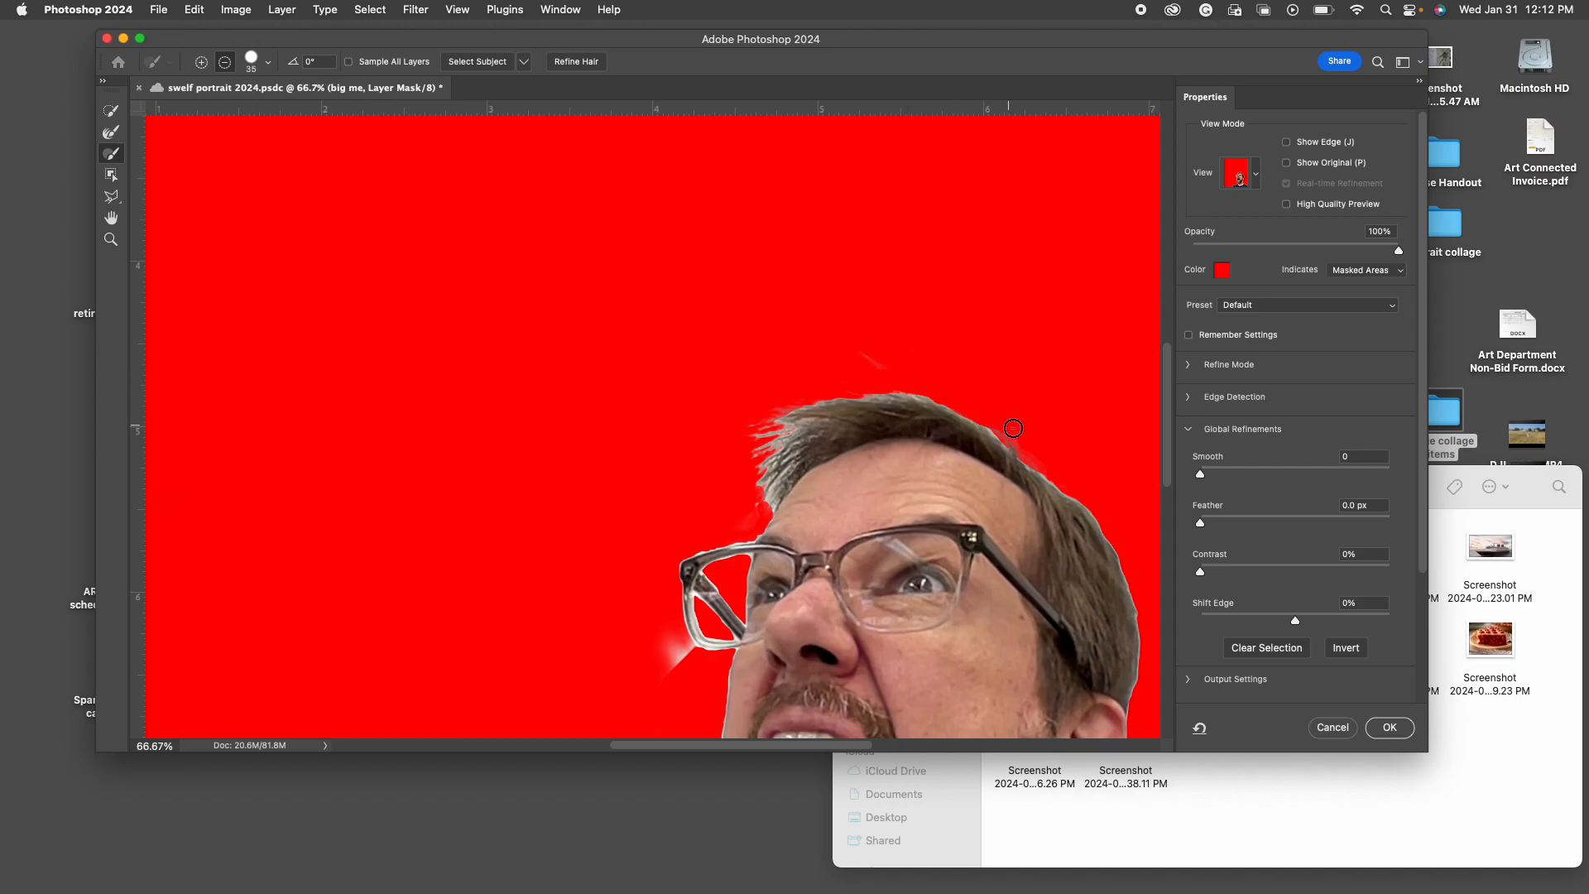
{"action": "left_click_drag", "start_coordinate": [677, 656], "coordinate": [702, 658]}
{"action": "left_click", "coordinate": [203, 62]}
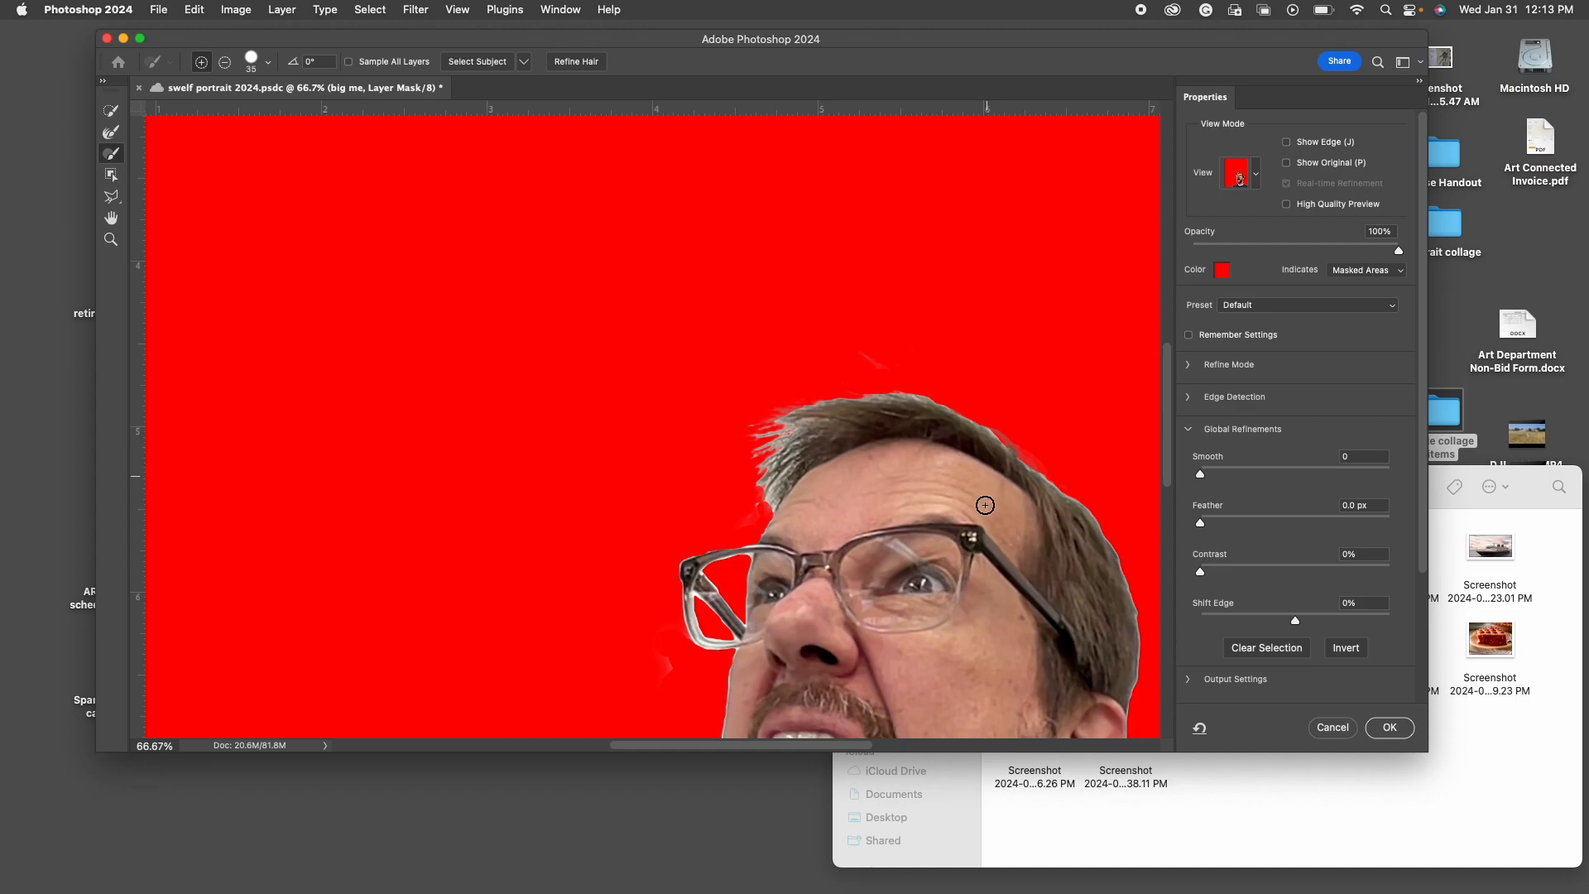
Inspect the cutout's edges along the beard, neck and hair, and switch the preview to Black & White
{"action": "scroll", "coordinate": [985, 491], "scroll_direction": "down", "scroll_amount": 10}
{"action": "scroll", "coordinate": [985, 505], "scroll_direction": "up", "scroll_amount": 10}
{"action": "scroll", "coordinate": [985, 505], "scroll_direction": "right", "scroll_amount": 4}
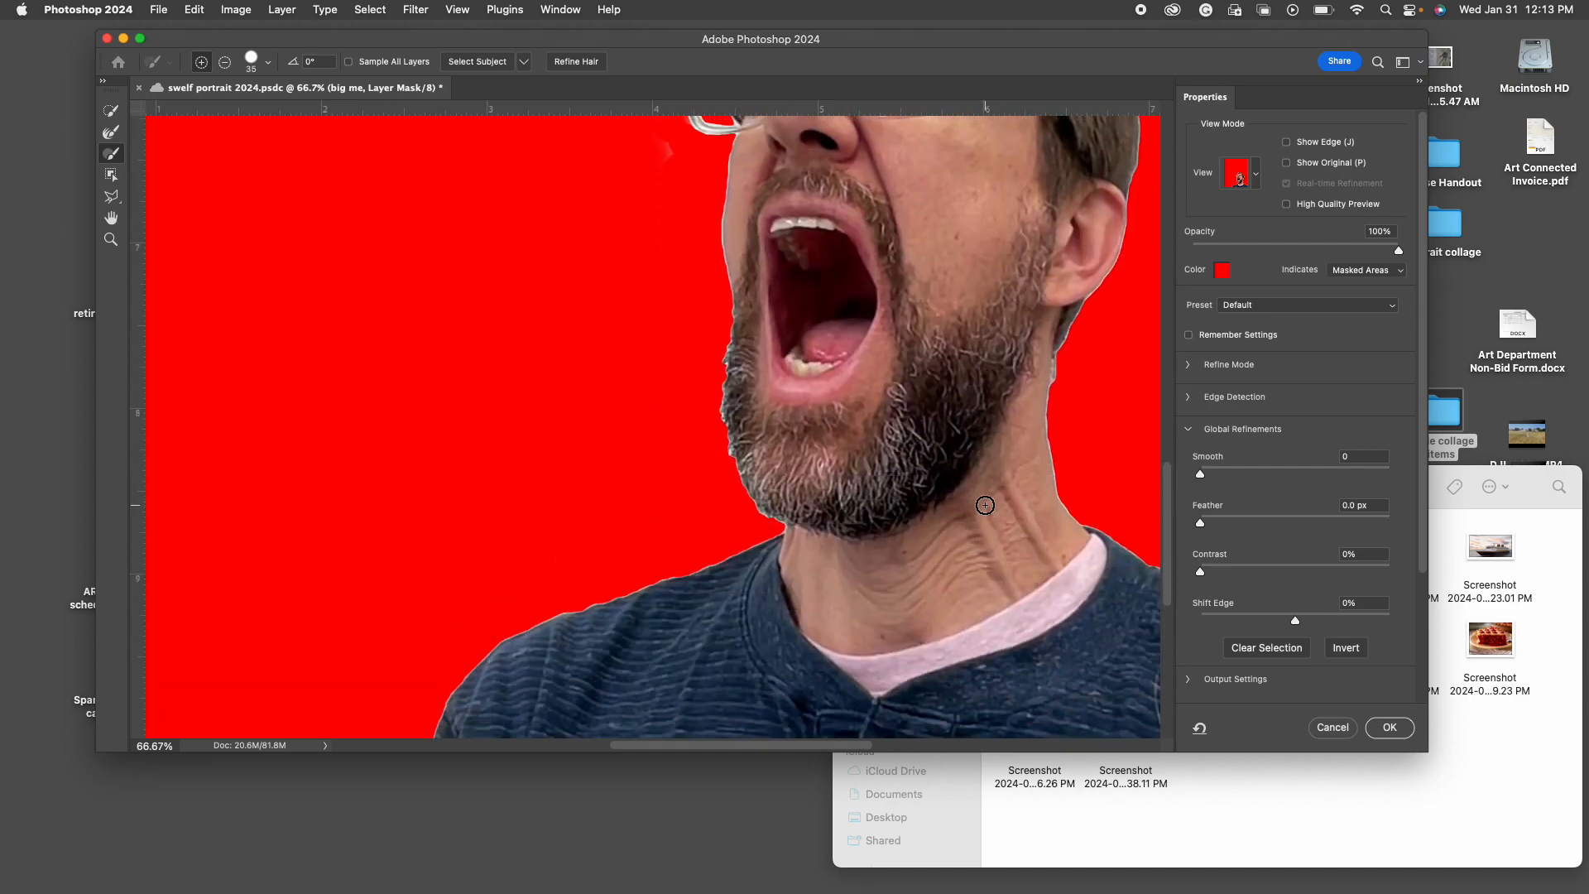
{"action": "scroll", "coordinate": [985, 505], "scroll_direction": "up", "scroll_amount": 8}
{"action": "scroll", "coordinate": [987, 500], "scroll_direction": "down", "scroll_amount": 3}
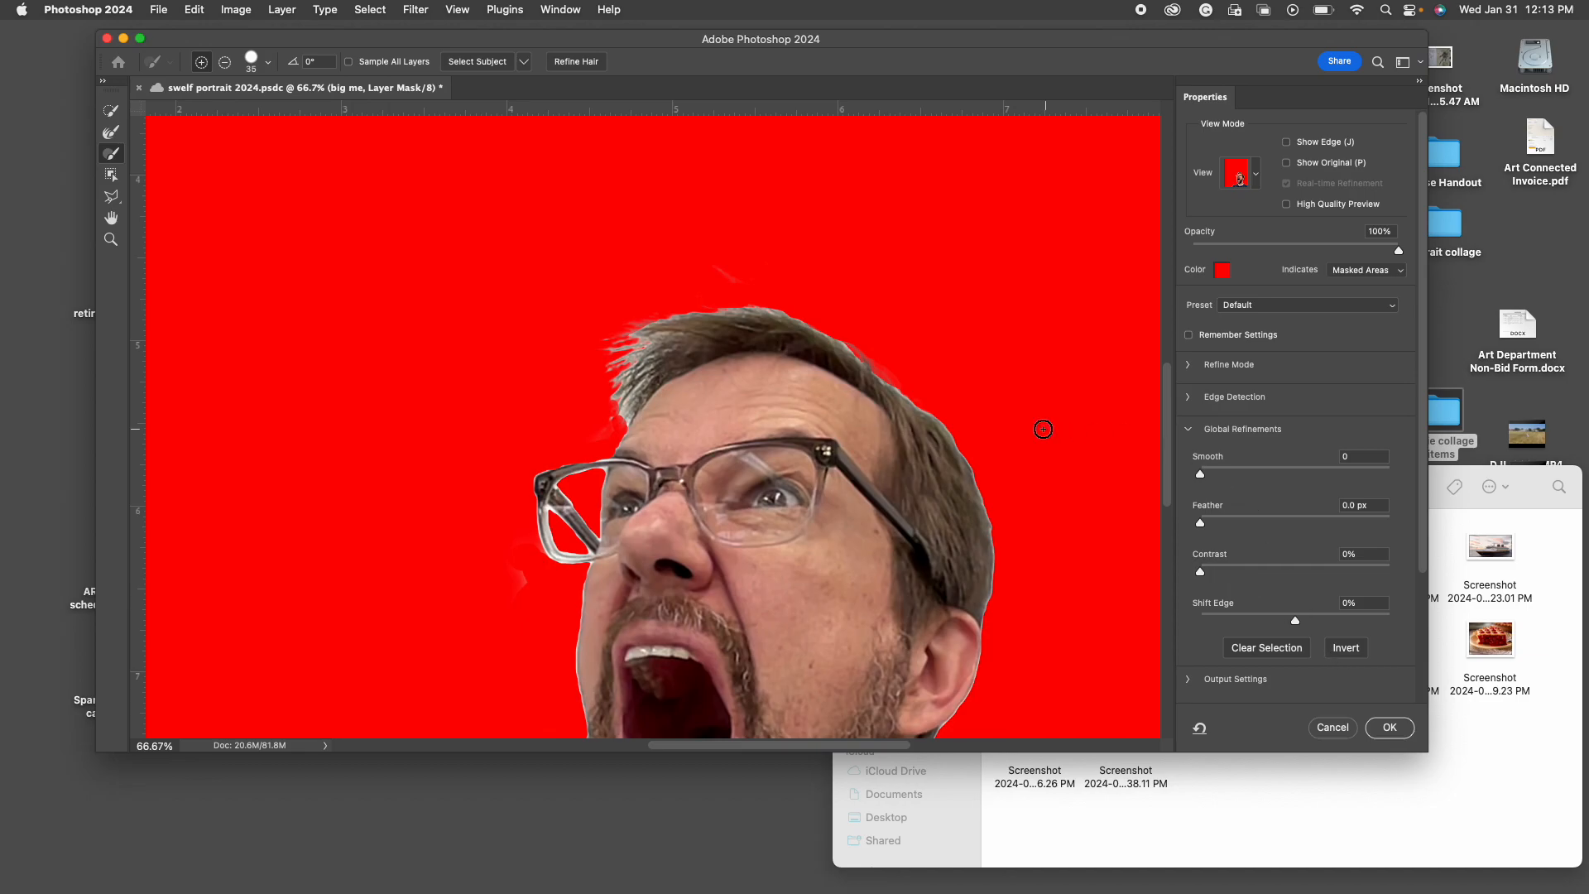
{"action": "left_click", "coordinate": [1257, 175]}
{"action": "left_click", "coordinate": [1233, 377]}
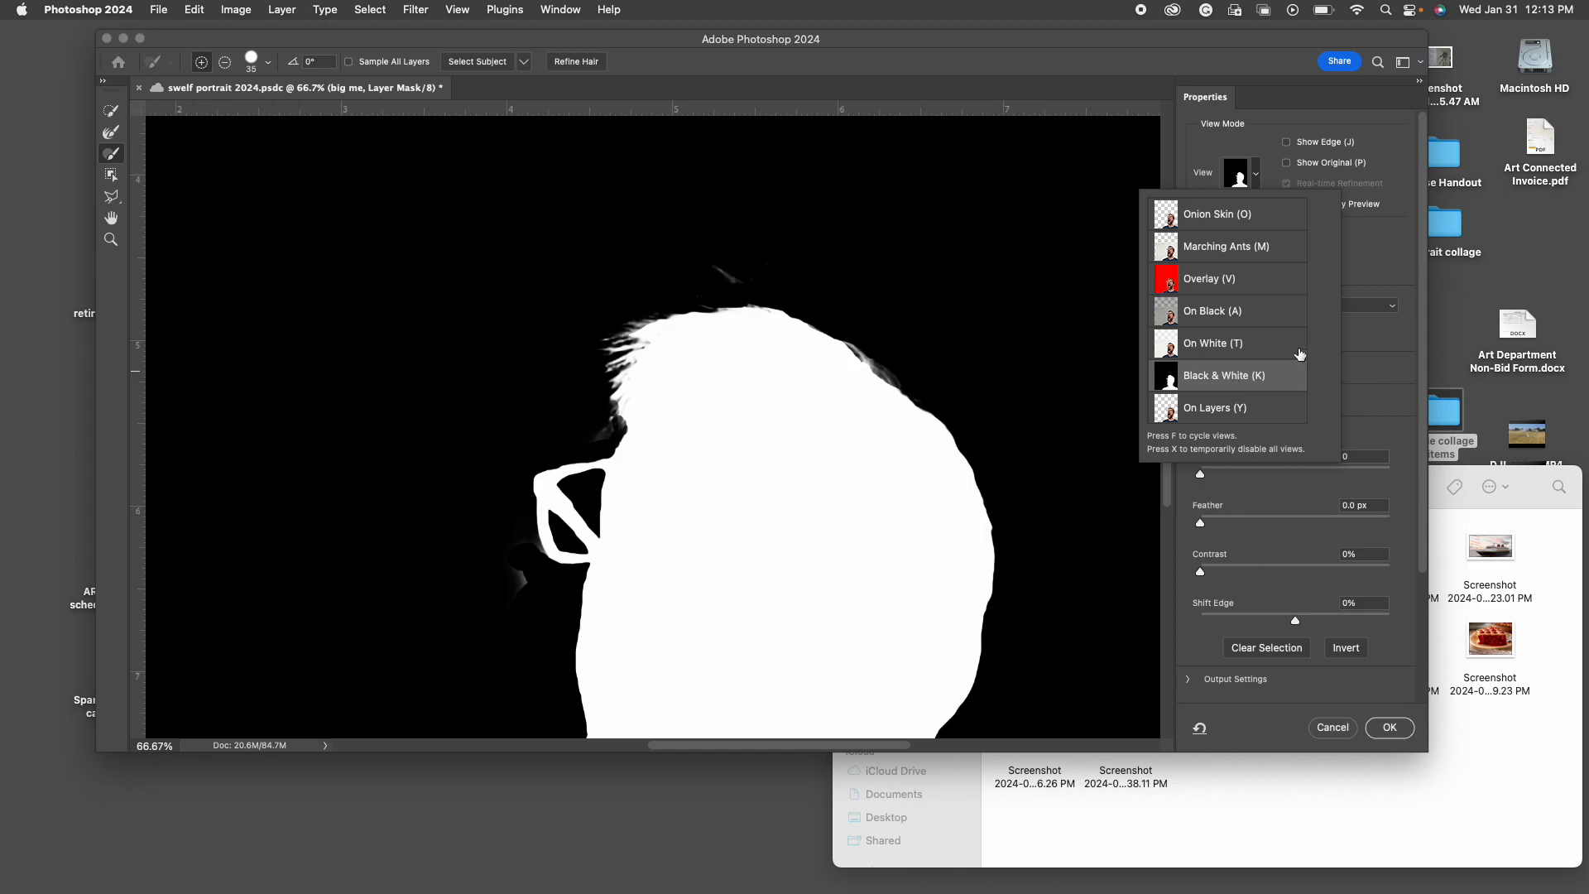
{"action": "left_click", "coordinate": [1240, 176]}
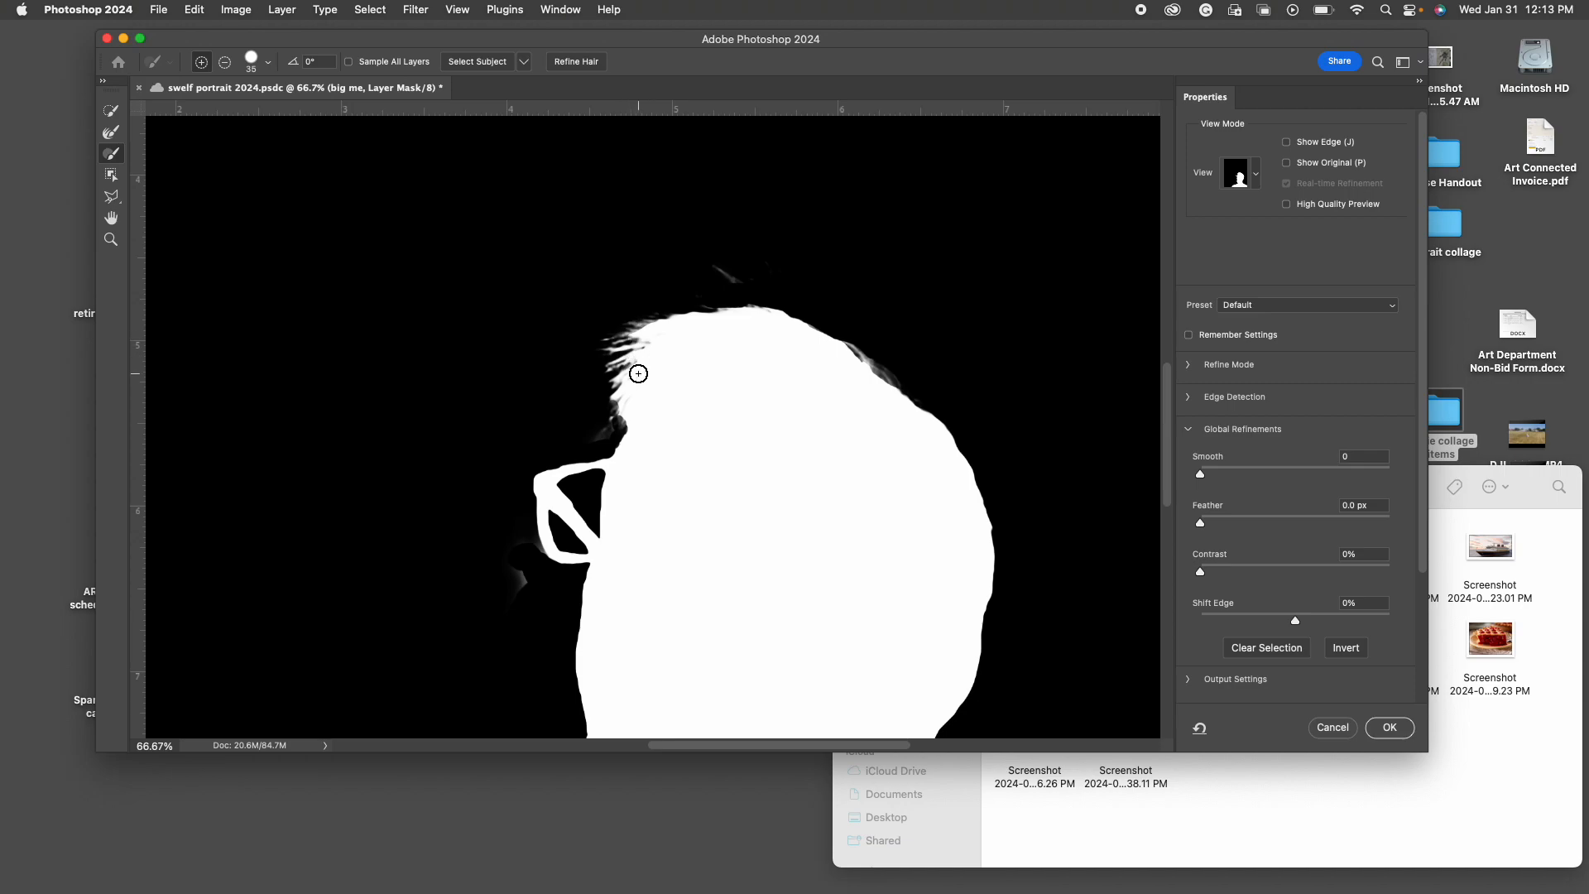
Try a Smooth value of 36 and some Feather on the mask's edge, resetting both to 0
{"action": "left_click_drag", "start_coordinate": [1201, 475], "coordinate": [1269, 478]}
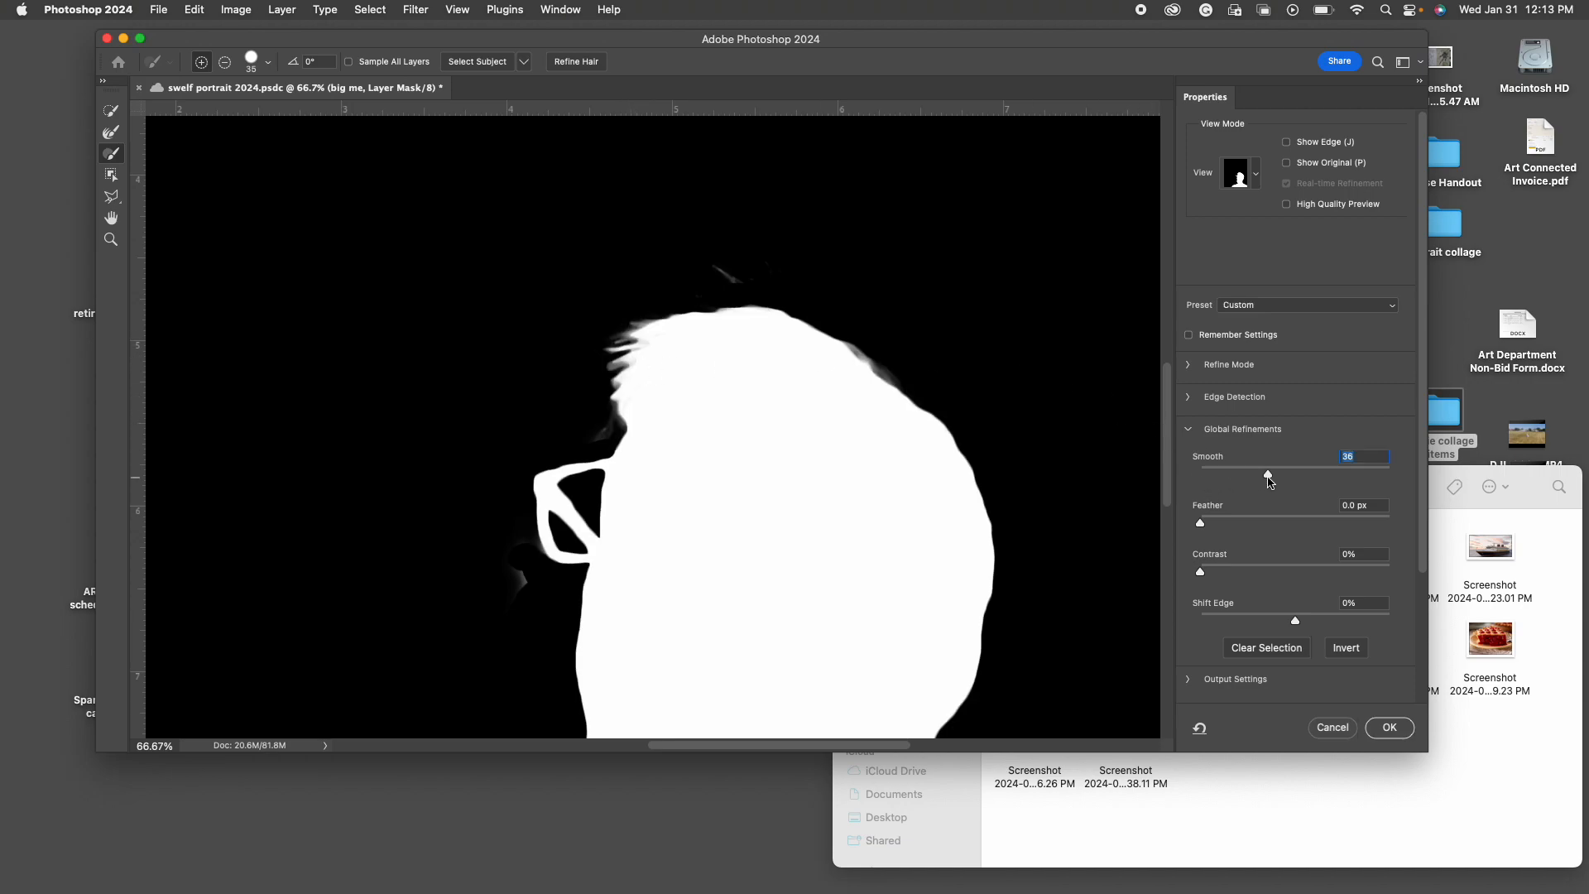
{"action": "left_click_drag", "start_coordinate": [1271, 482], "coordinate": [1203, 482]}
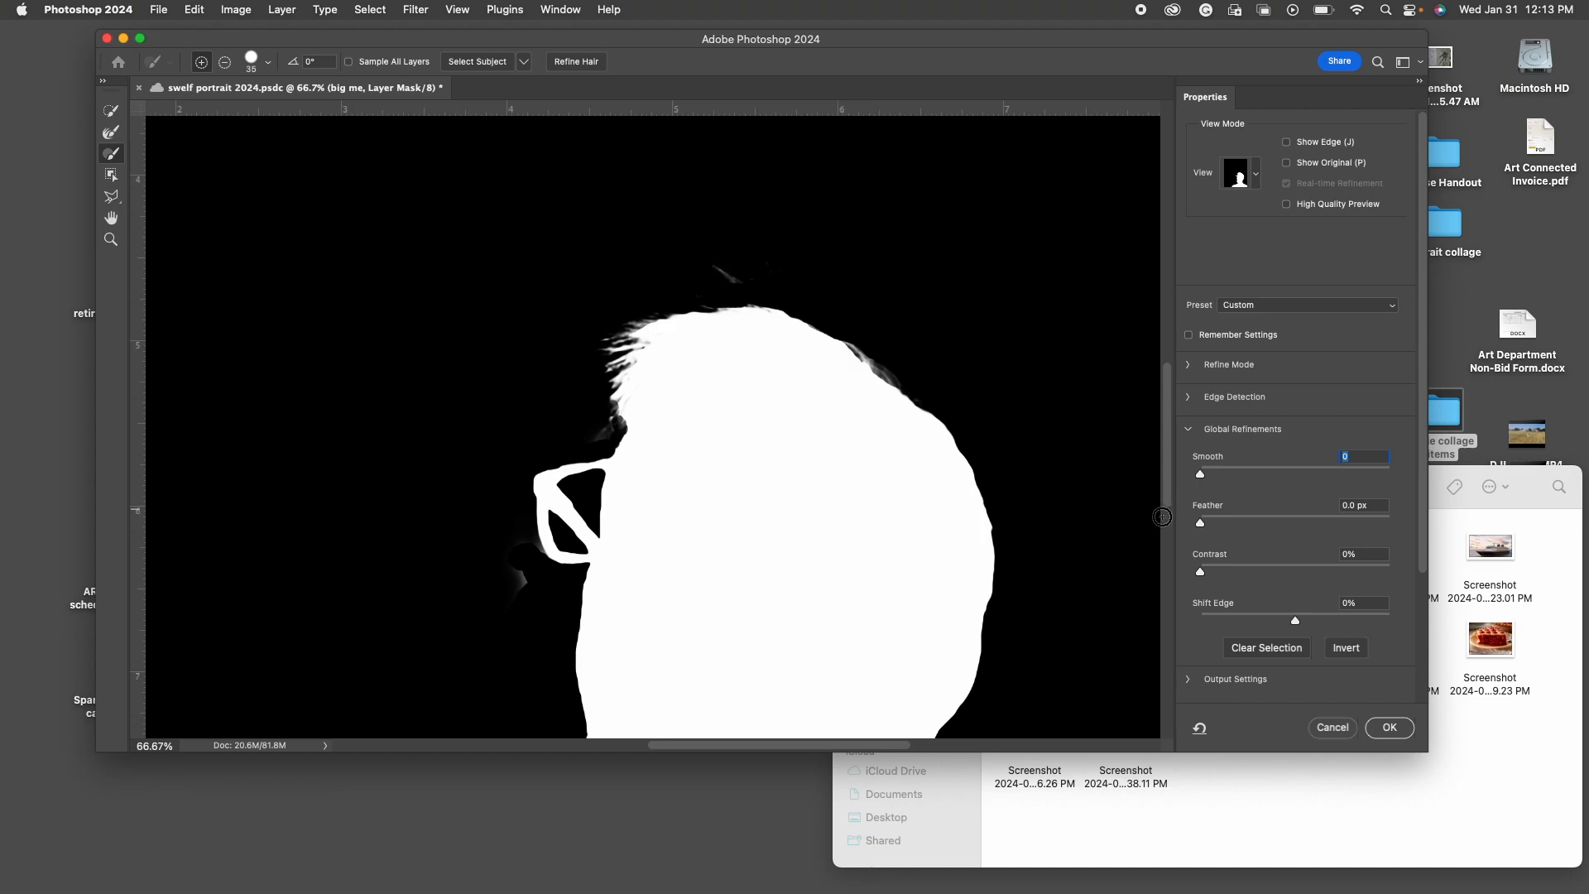
{"action": "left_click_drag", "start_coordinate": [1201, 523], "coordinate": [1166, 572]}
Set the mask's Contrast to 32% and Shift Edge to -11%, and apply the refinements to the big me layer
{"action": "left_click_drag", "start_coordinate": [1204, 580], "coordinate": [1263, 571]}
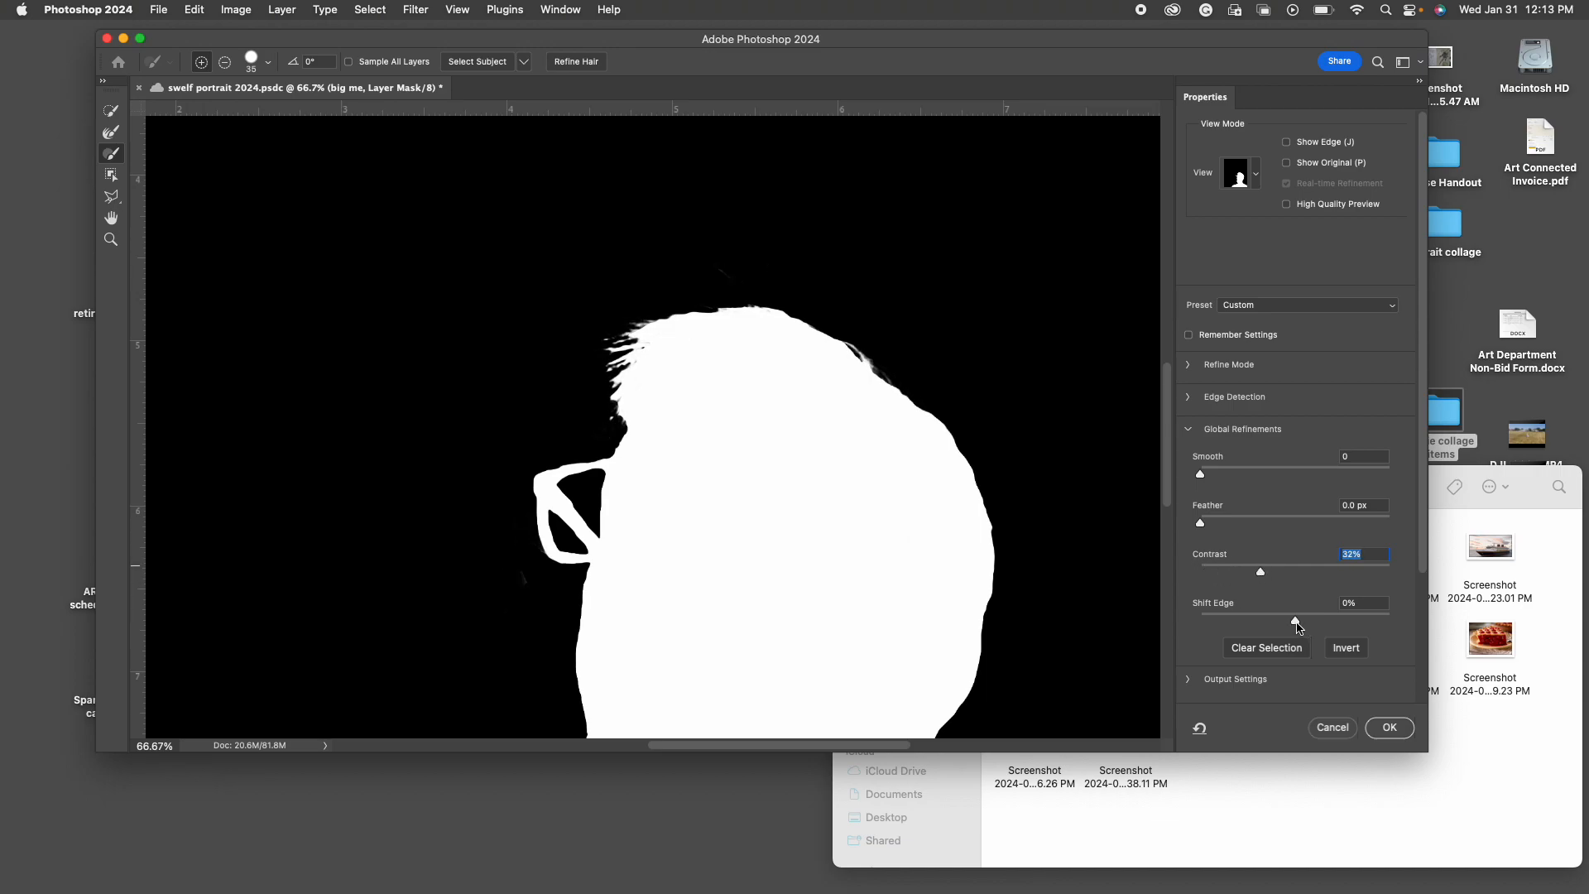
{"action": "mouse_move", "coordinate": [1295, 621]}
{"action": "left_mouse_down"}
{"action": "mouse_move", "coordinate": [1199, 621]}
{"action": "mouse_move", "coordinate": [1417, 623]}
{"action": "mouse_move", "coordinate": [1271, 628]}
{"action": "mouse_move", "coordinate": [1285, 629]}
{"action": "left_mouse_up"}
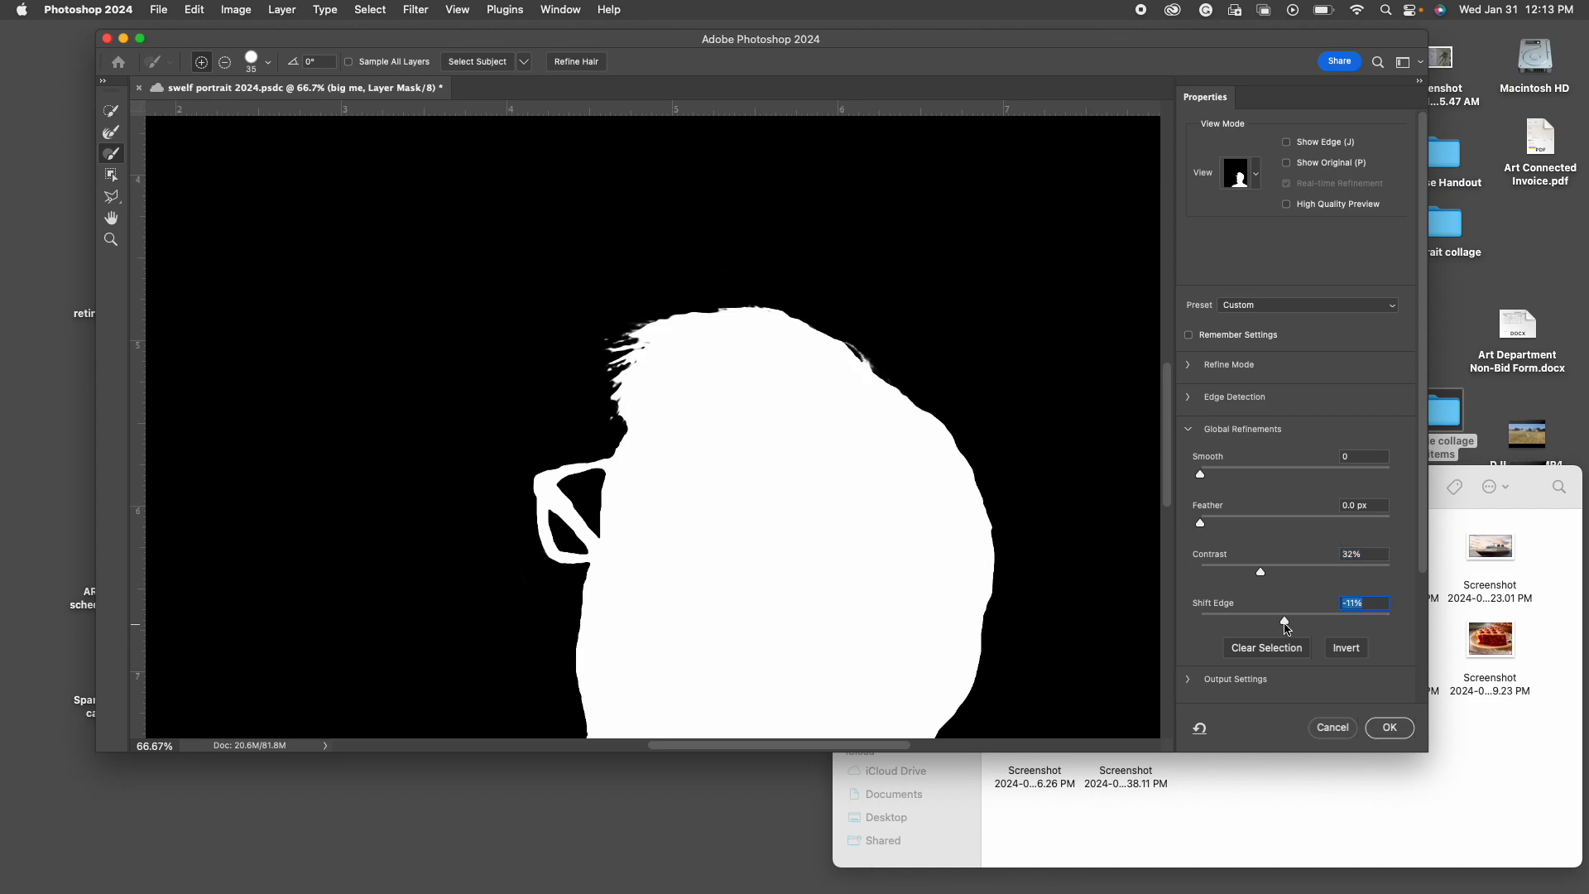
{"action": "left_click", "coordinate": [1390, 728]}
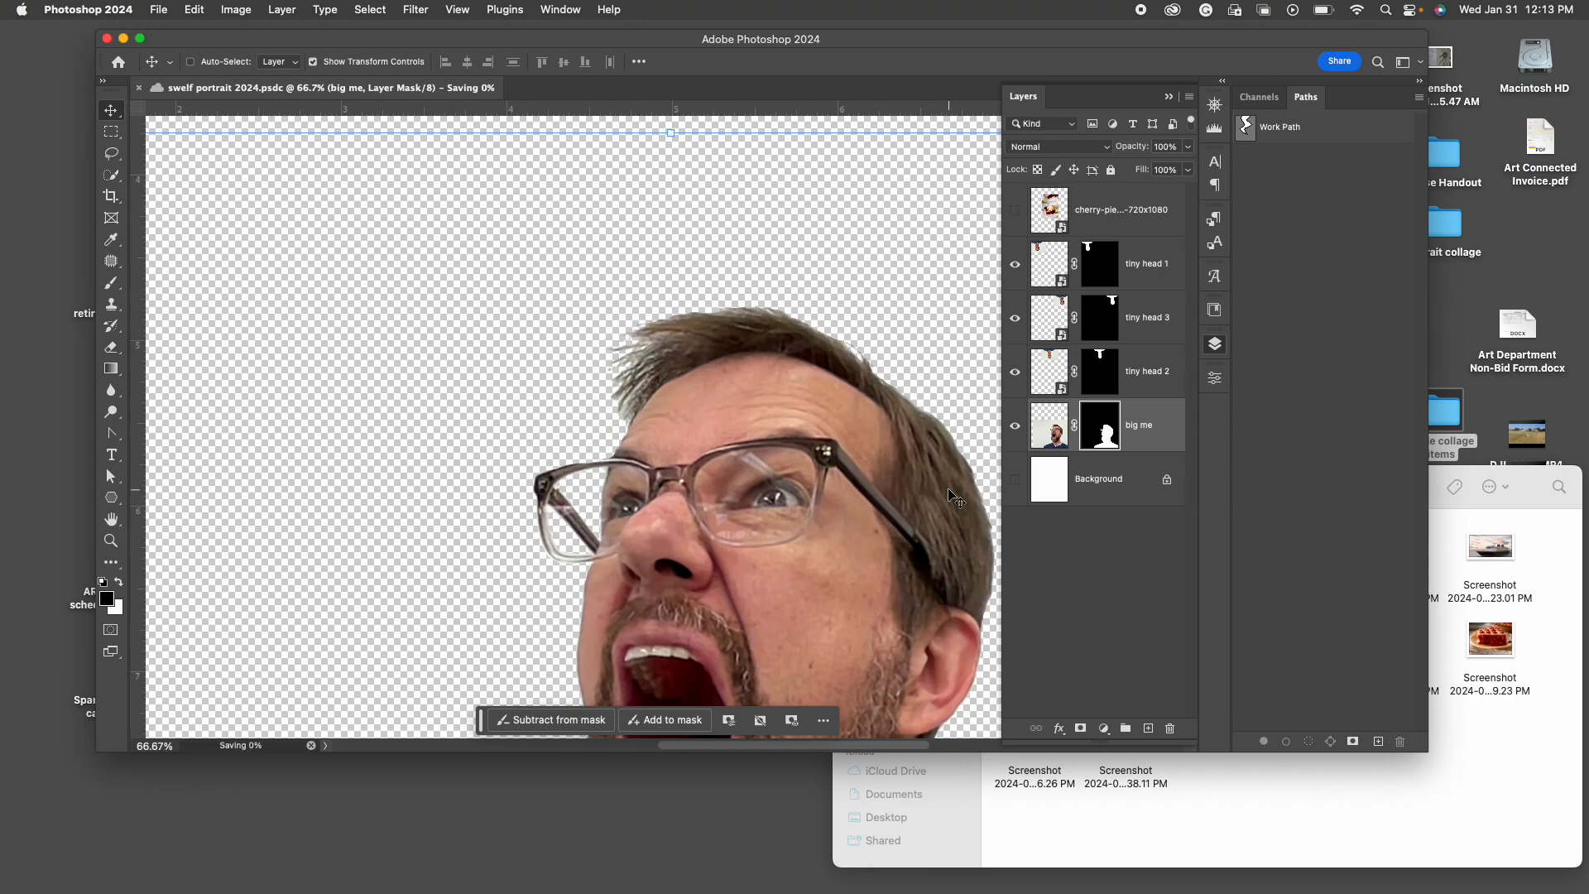
{"action": "key", "text": "super+minus"}
{"action": "key", "text": "super+minus"}
{"action": "key", "text": "super+minus"}
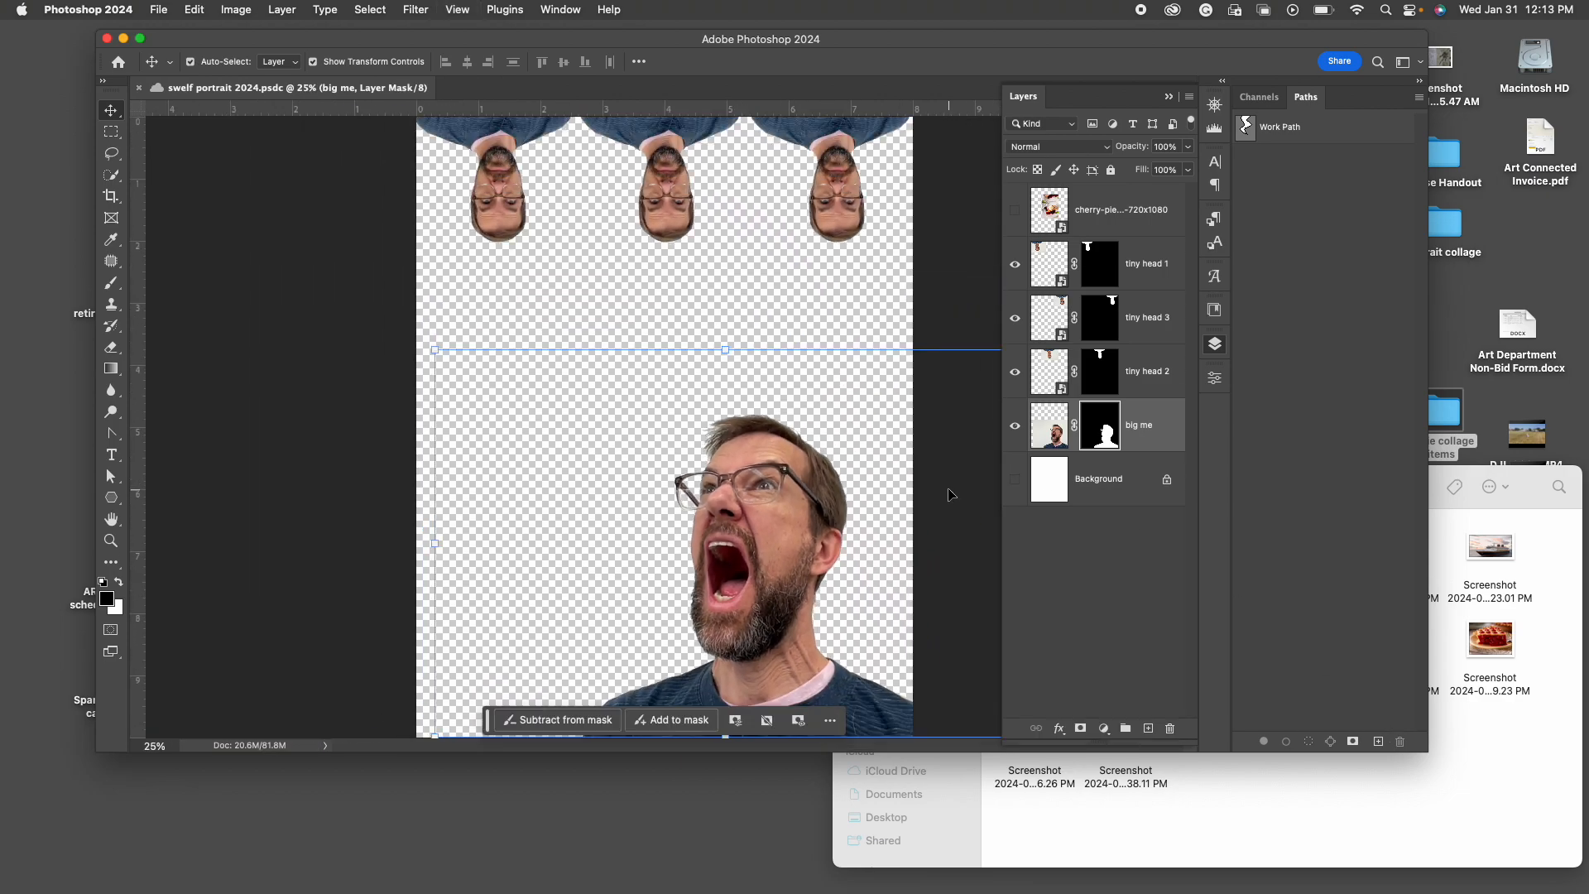
{"action": "key", "text": "super+minus"}
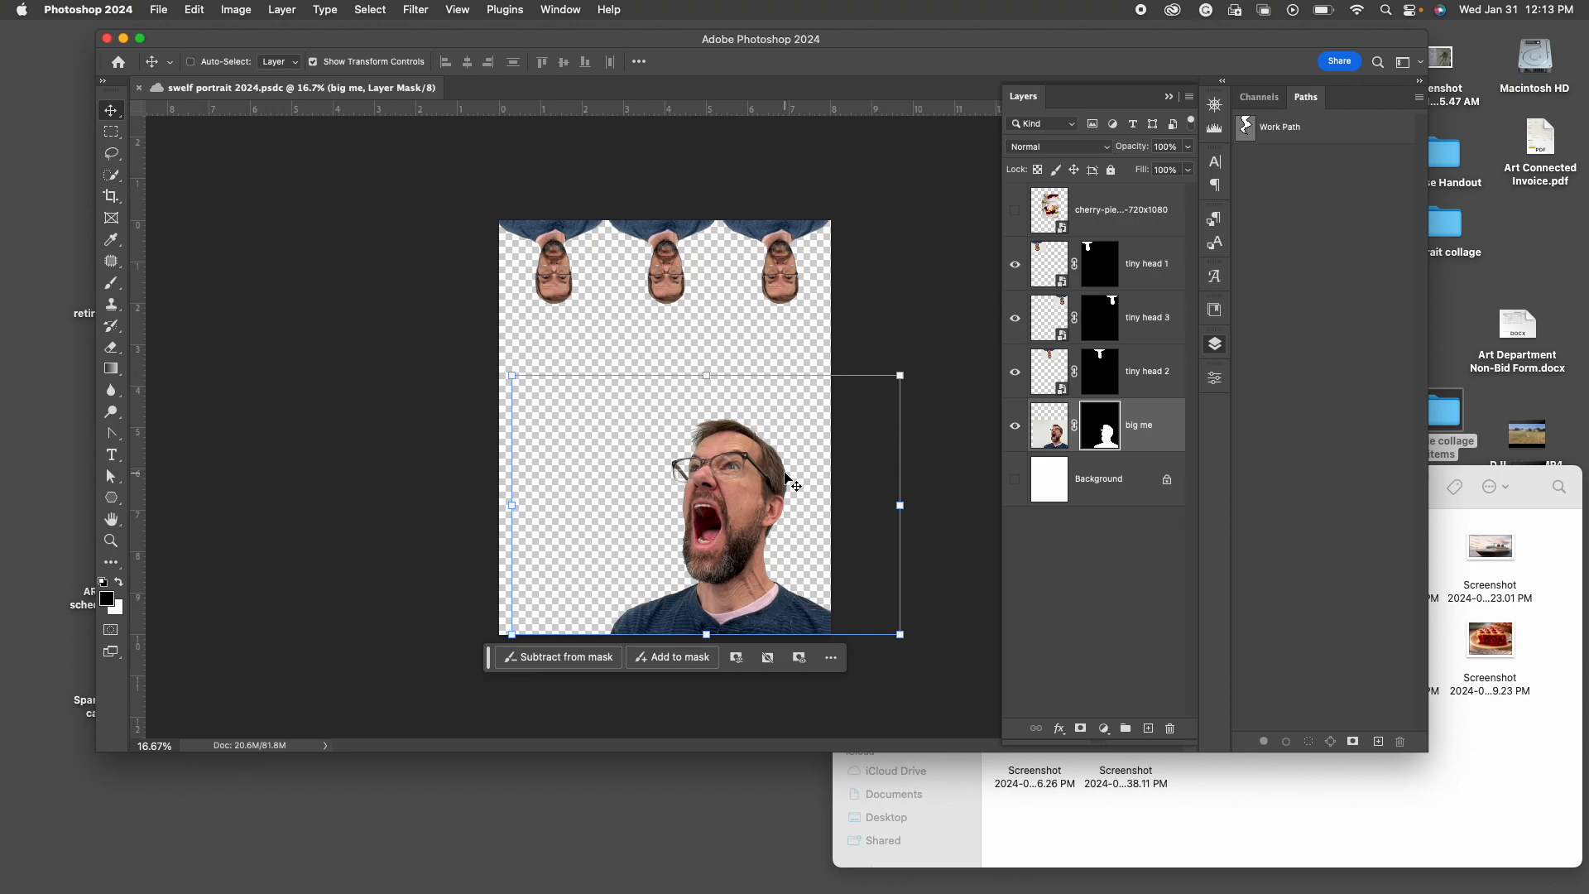